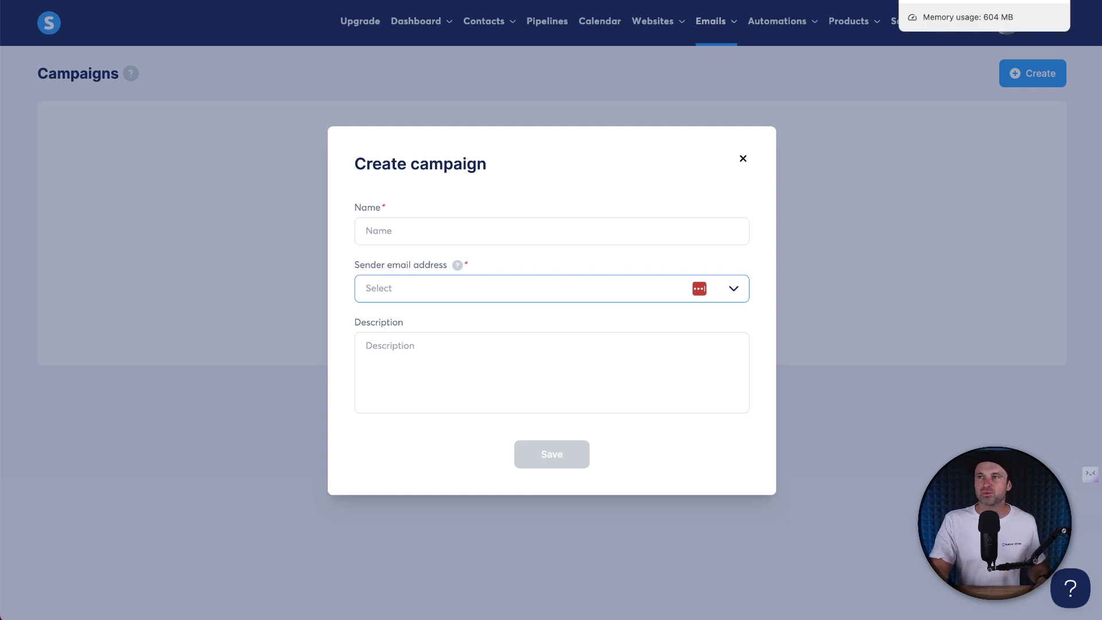
Step: Switch to the browser tab showing the Namecheap homepage
click(930, 2)
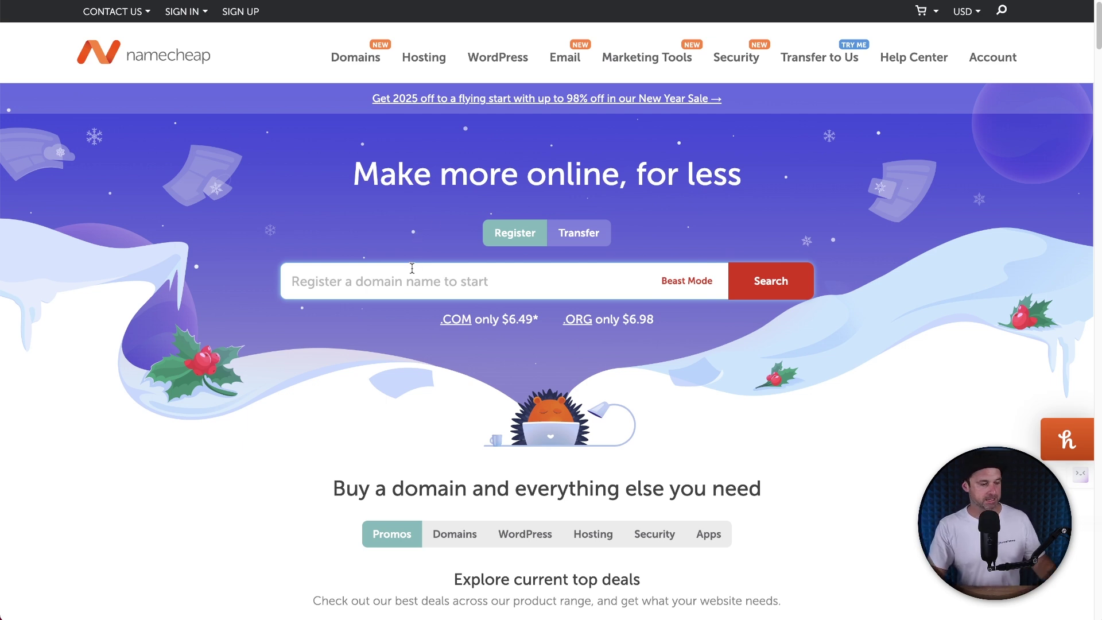
Step: Search Namecheap for funnelscene.com, which turns out to be already registered
drag(439, 319, 529, 318)
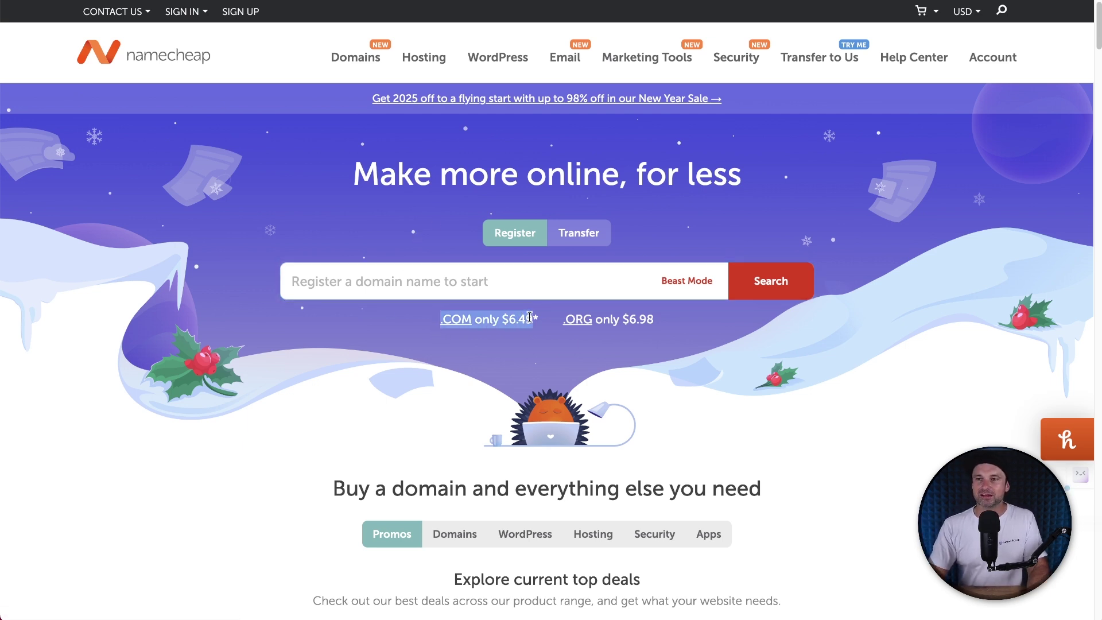
click(390, 340)
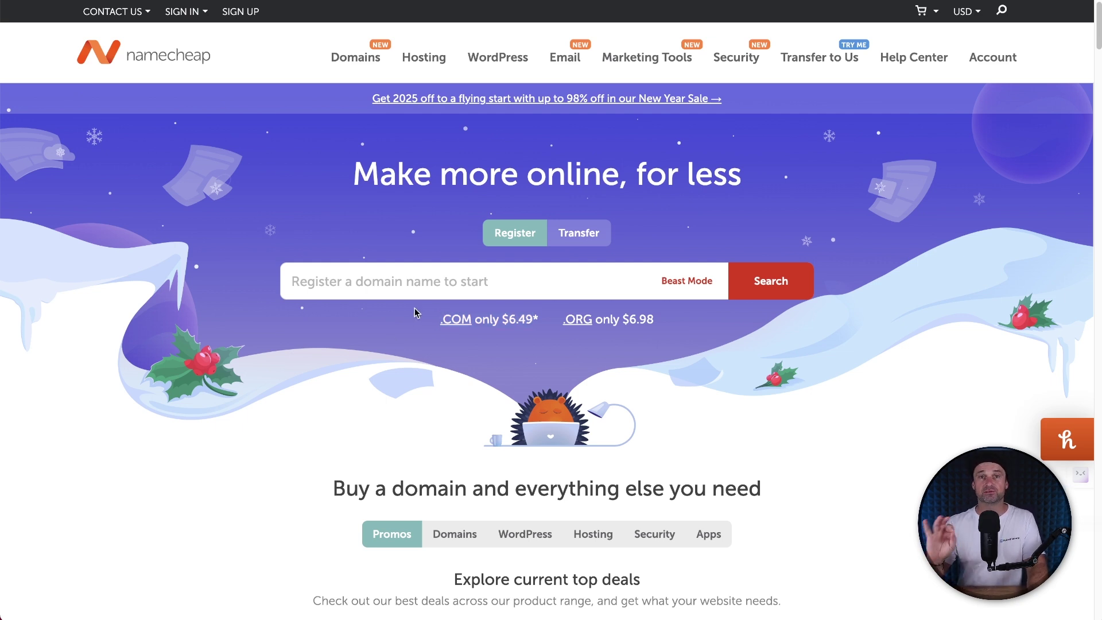
click(439, 270)
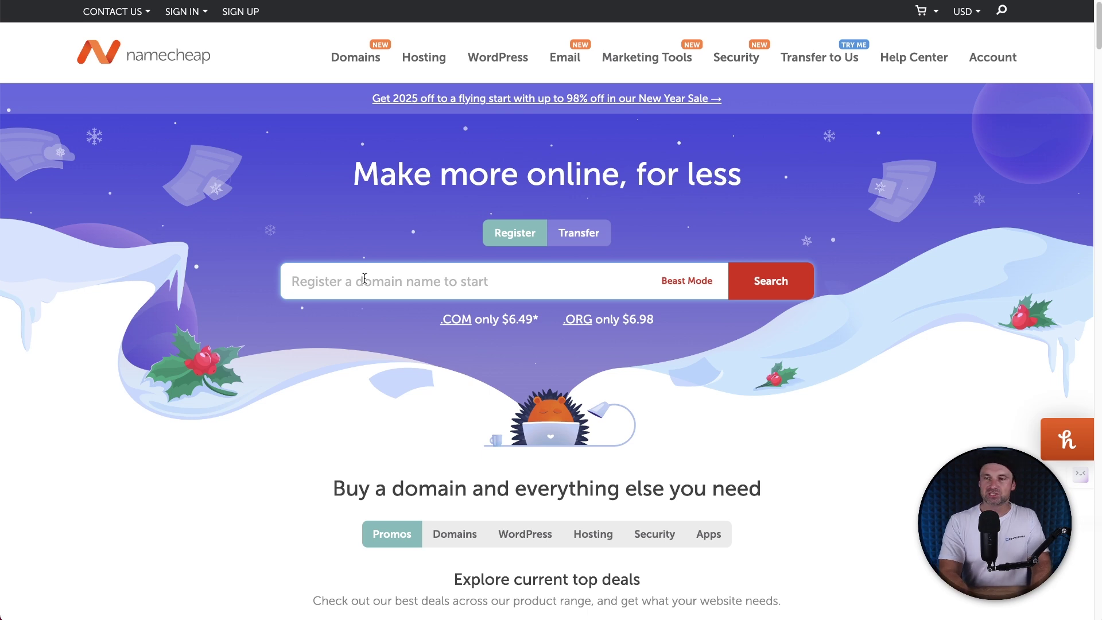
text(funnelscene.com)
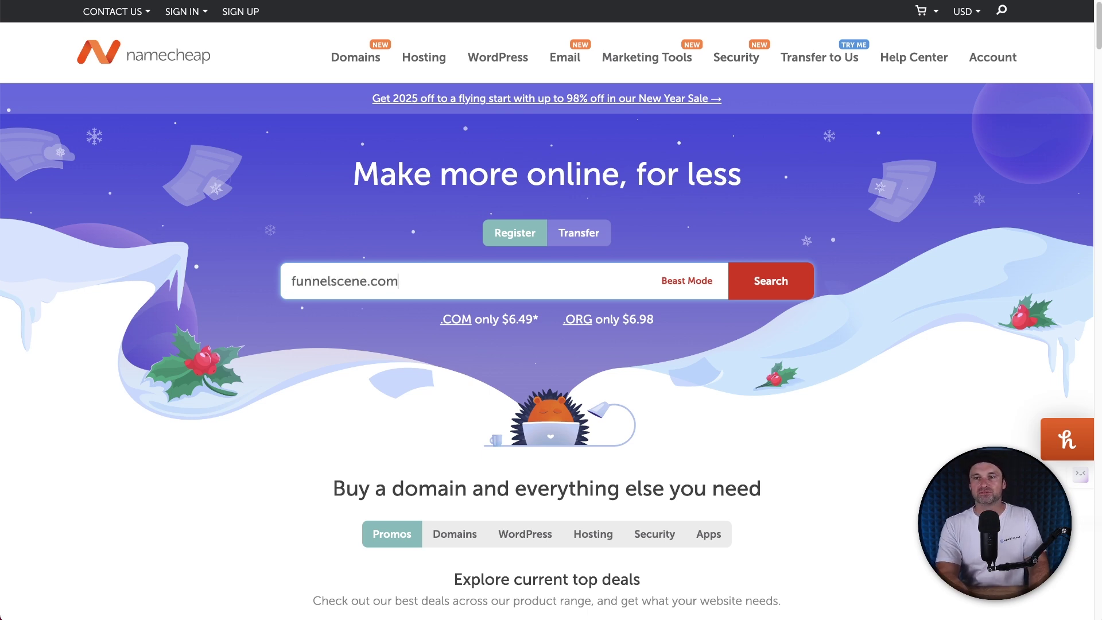
click(782, 281)
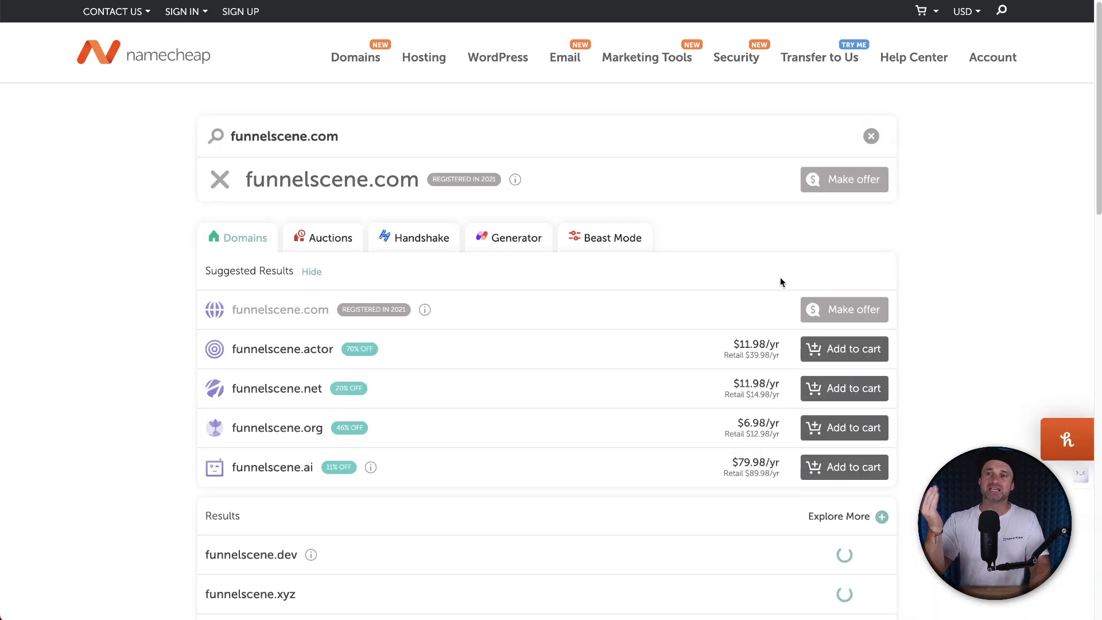
drag(368, 179, 419, 183)
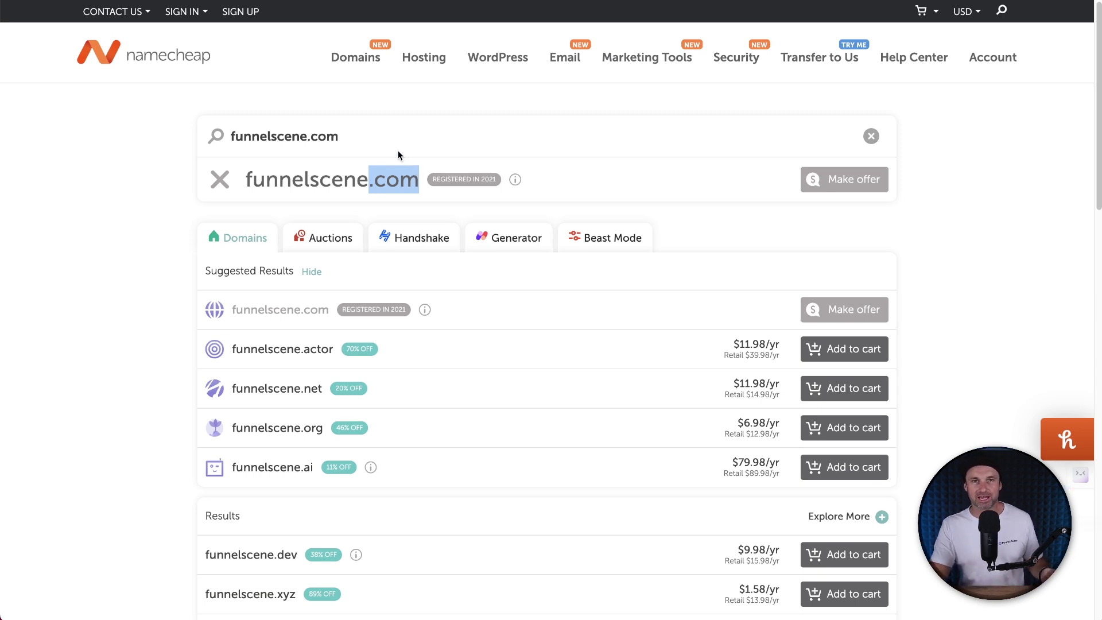
triple_click(380, 130)
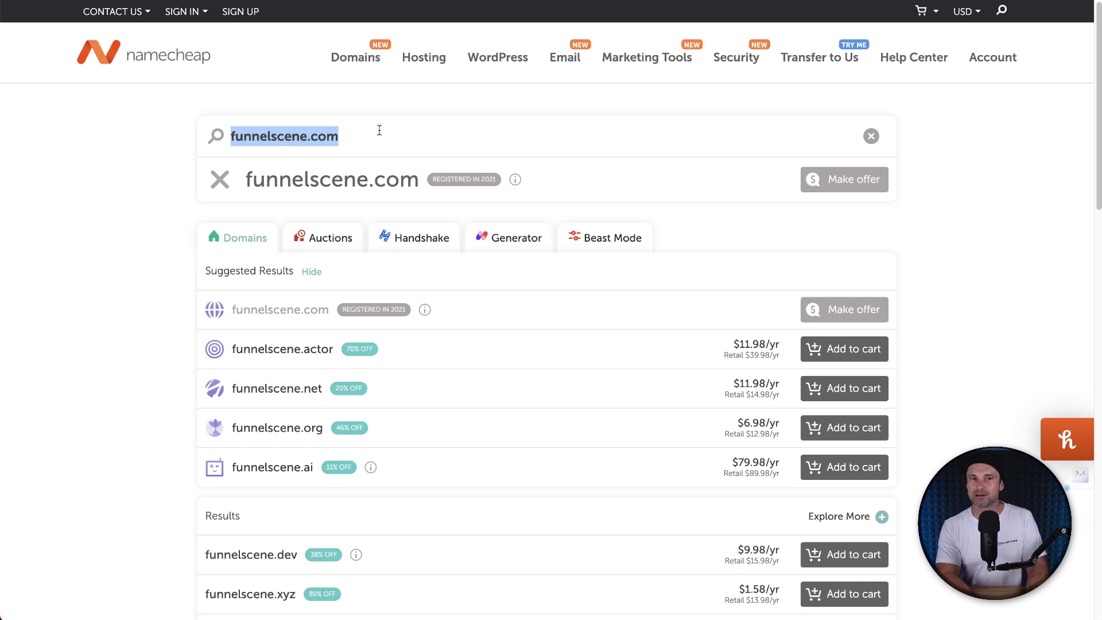
Step: Search for philsystems.com, then refine the search to philsfunnelsystems.com
text(philsy)
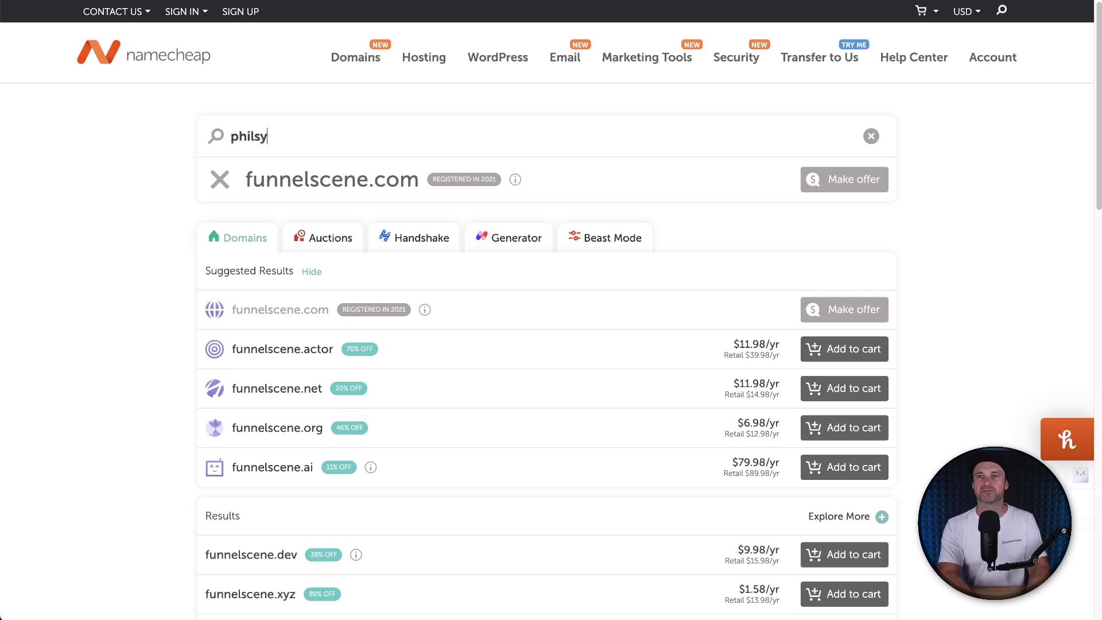
text(steme)
key(BackSpace)
text(s.com)
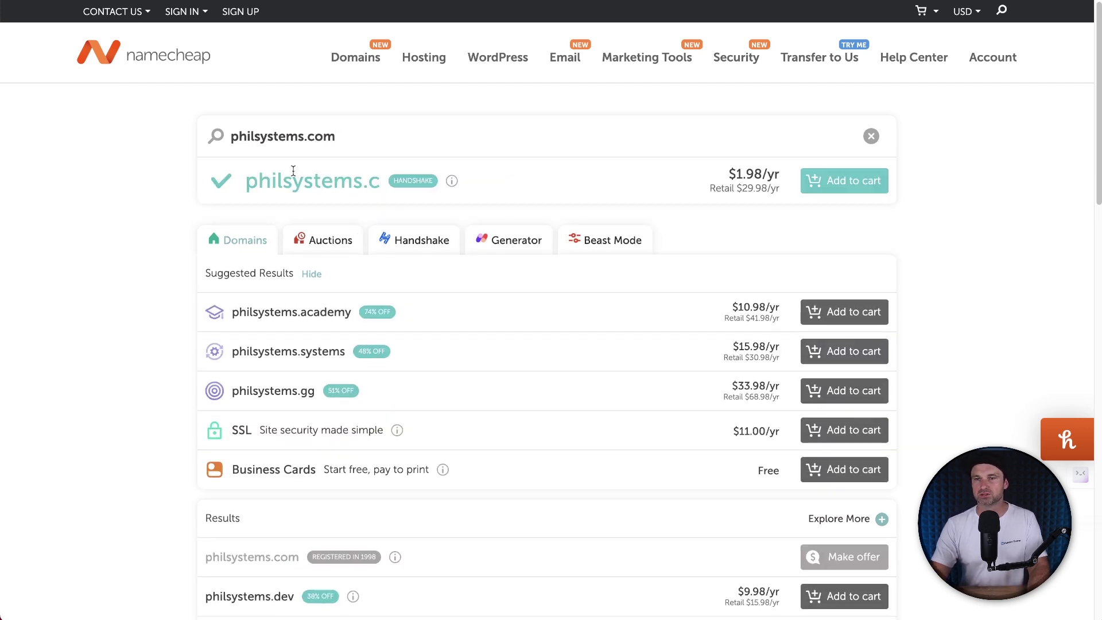
key(BackSpace)
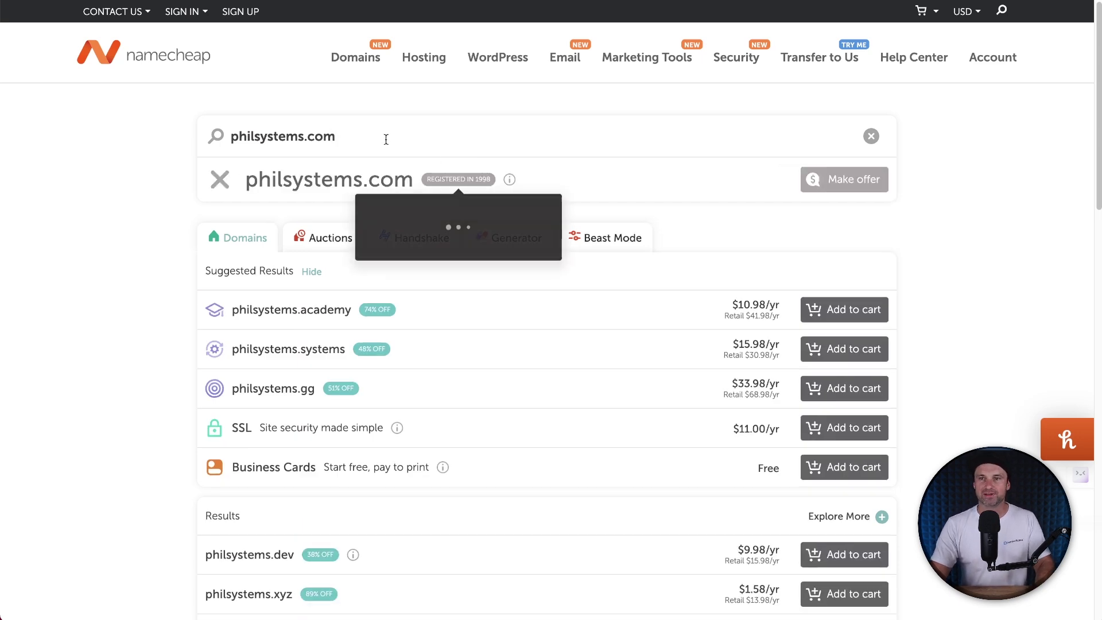
click(257, 133)
text(funnel)
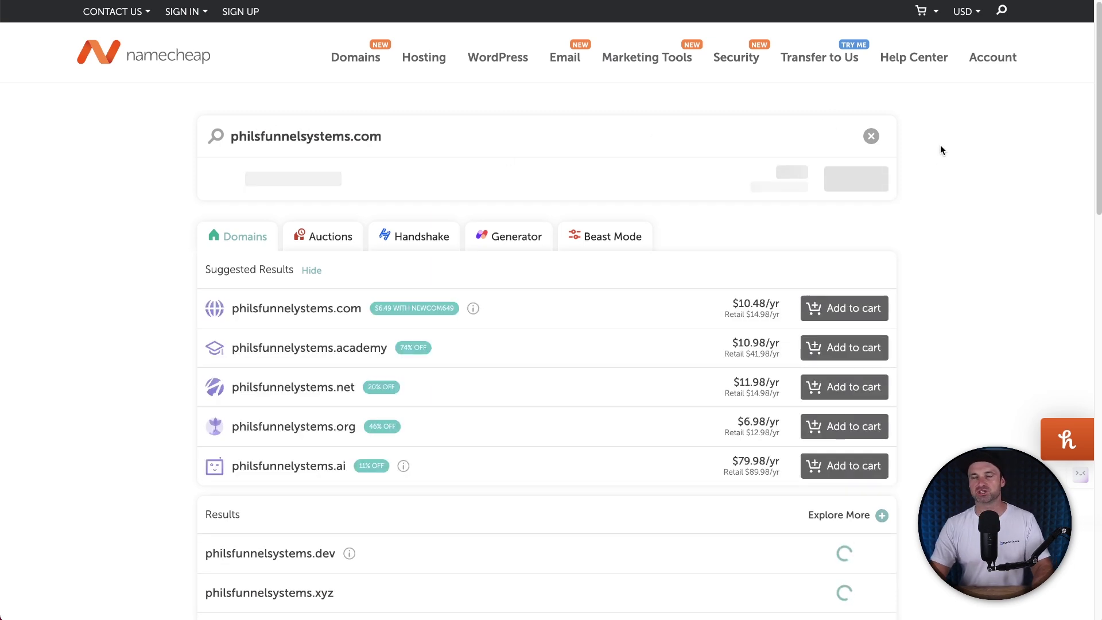
Step: Add the available philsfunnelsystems.com to the cart at $10.48/yr
drag(222, 182, 499, 181)
click(512, 181)
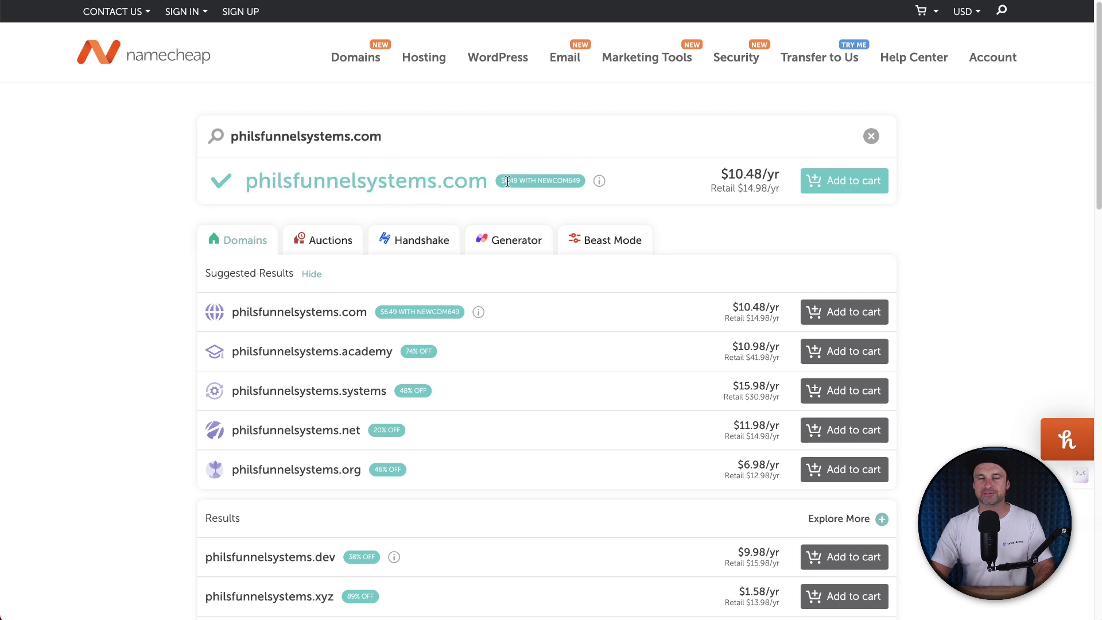
drag(503, 181, 574, 182)
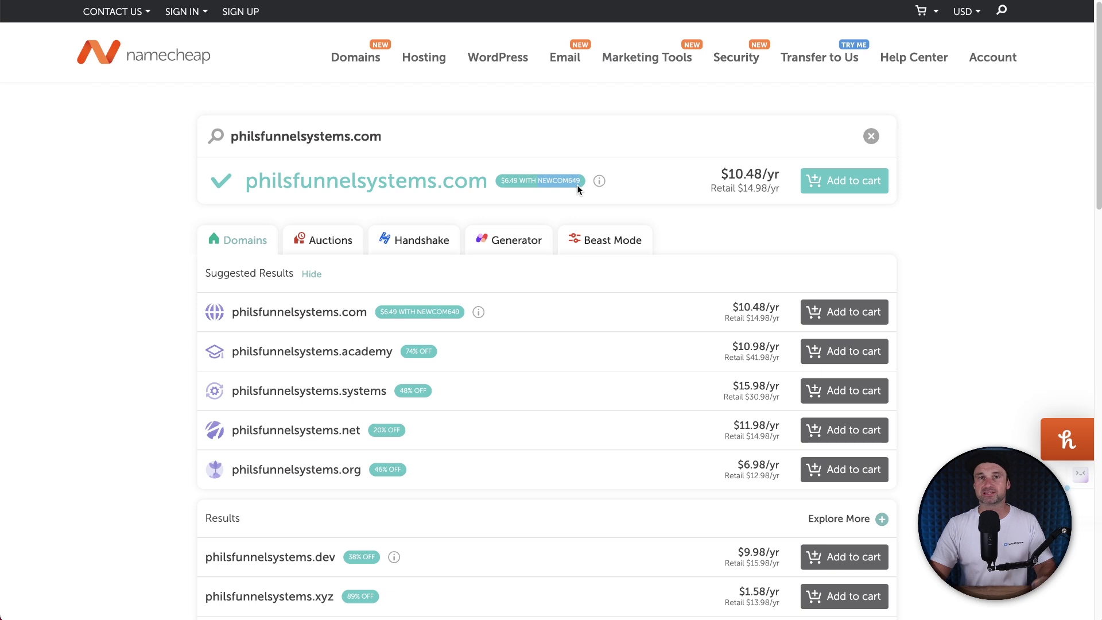
click(618, 198)
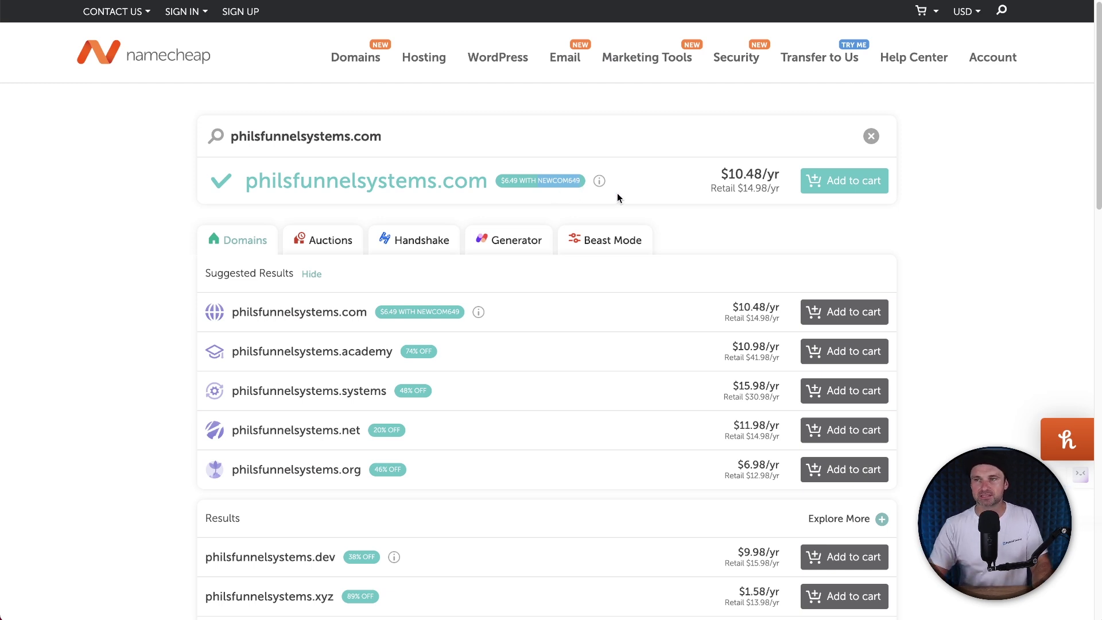
click(825, 184)
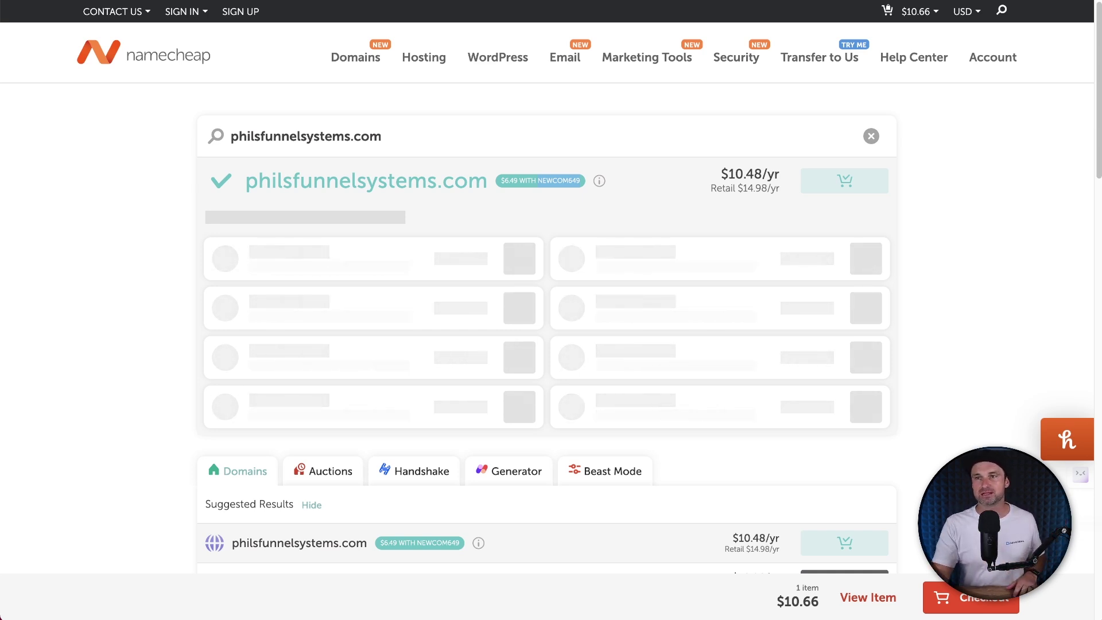
mouse_move(557, 61)
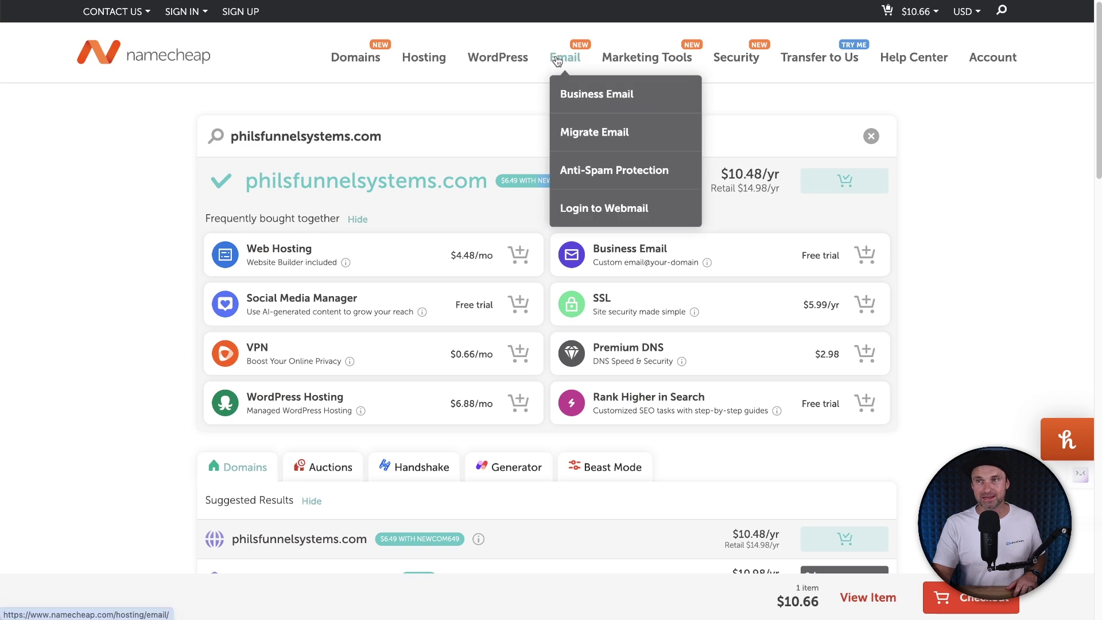
Step: Review the Business Email plans and pick Starter at $11.88 per year
click(580, 97)
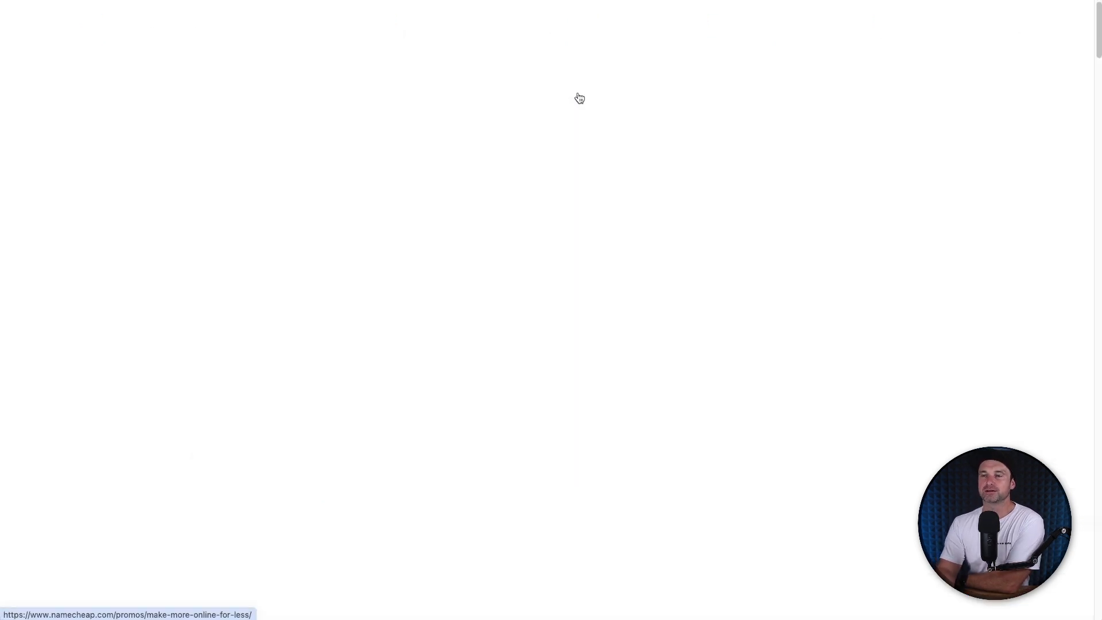
scroll(735, 404, down, 3)
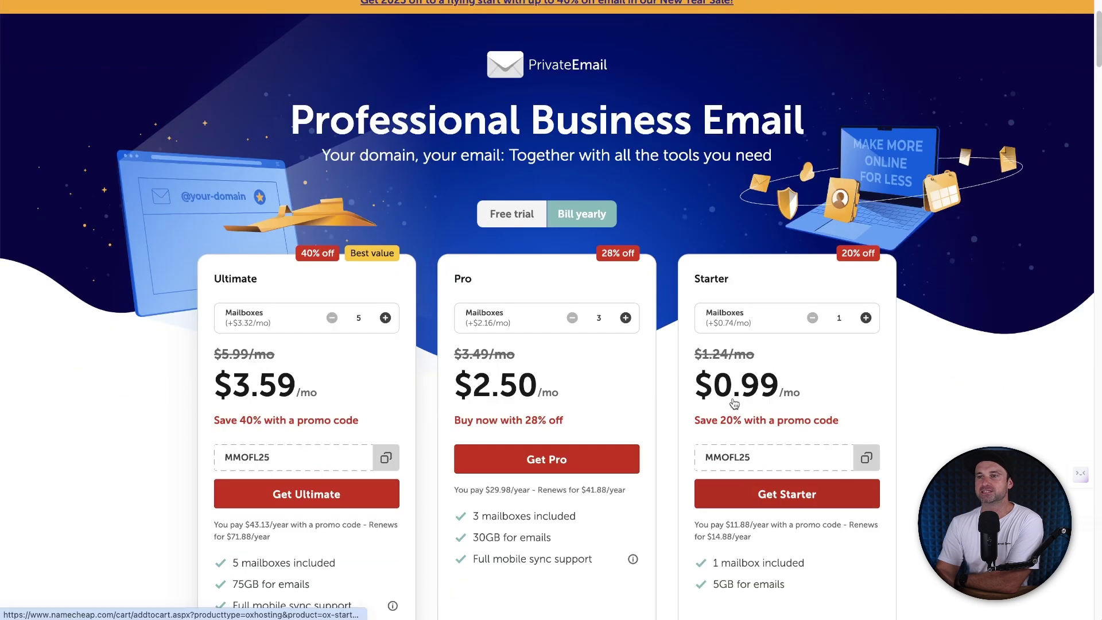
scroll(822, 284, down, 1)
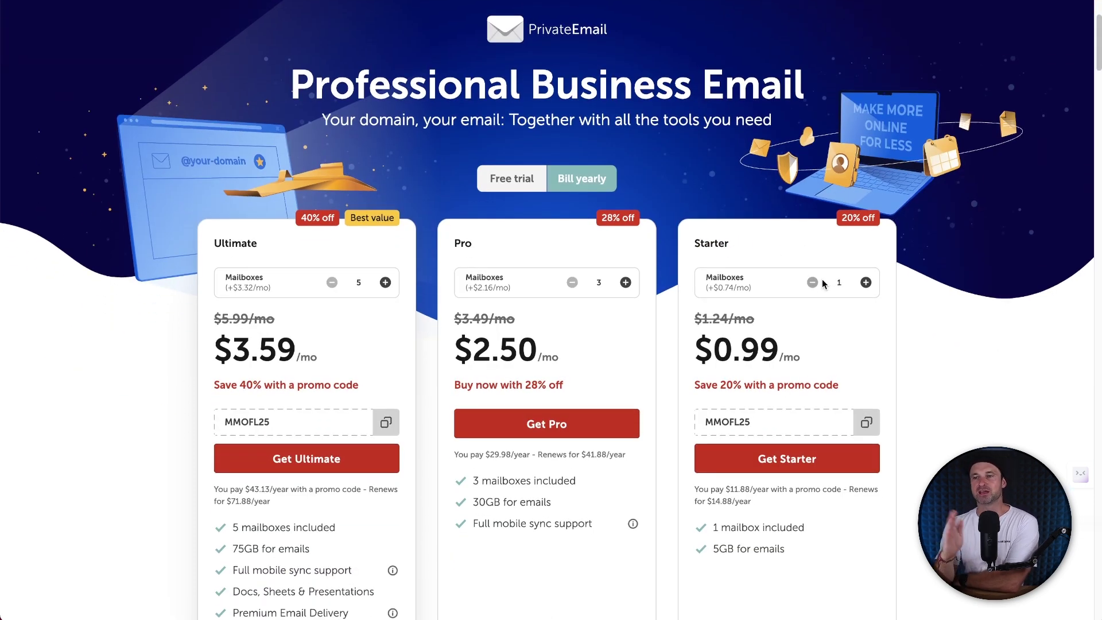
drag(799, 361, 765, 327)
click(695, 330)
click(768, 327)
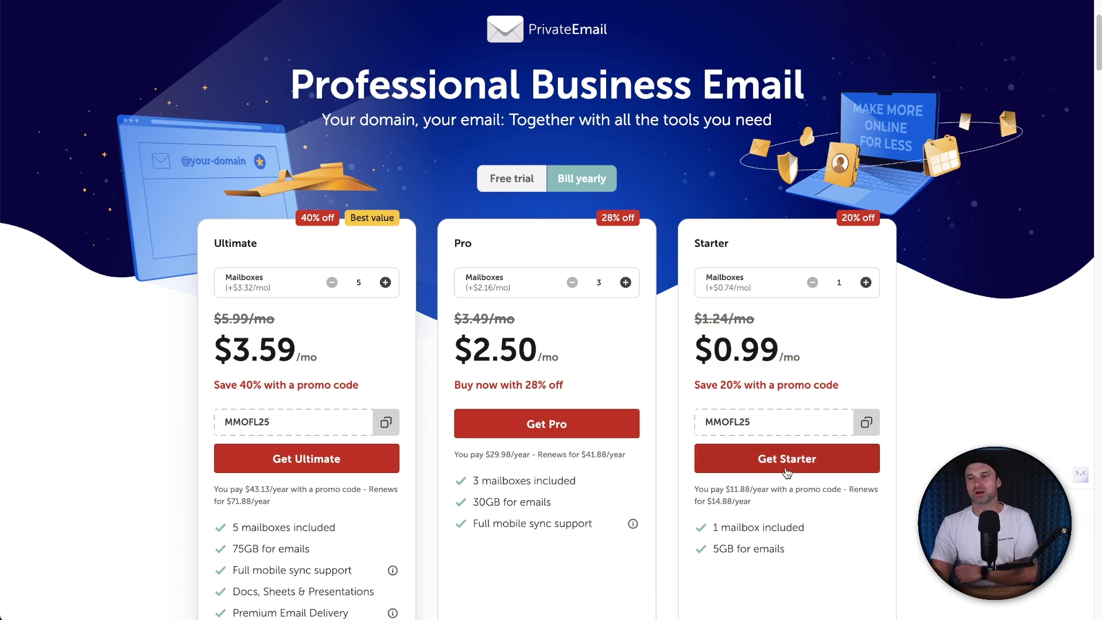
drag(725, 489, 749, 489)
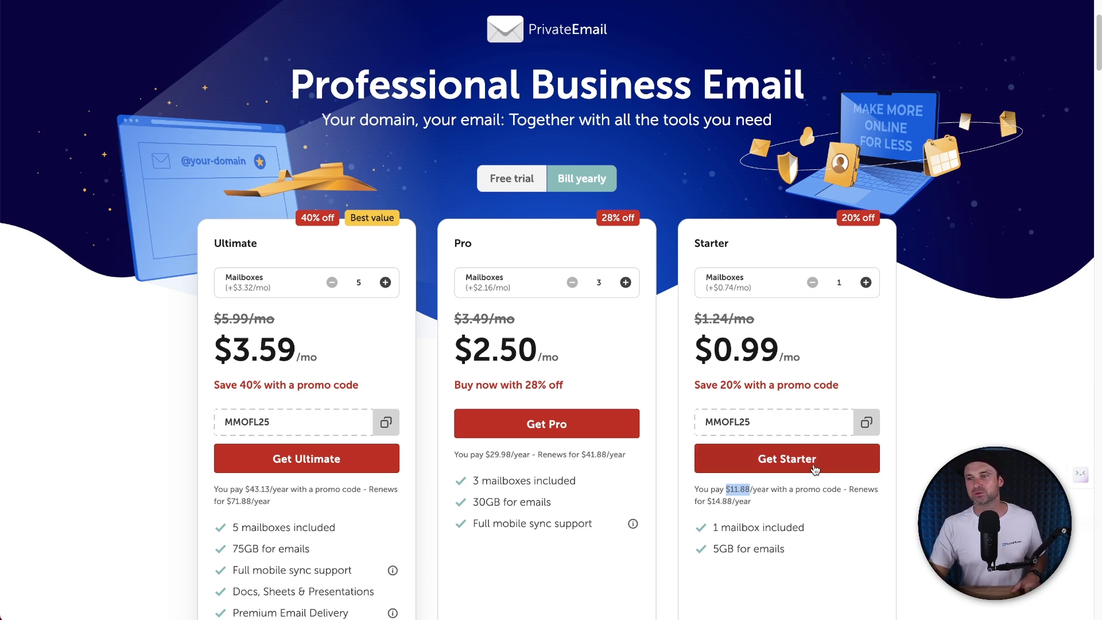
click(816, 468)
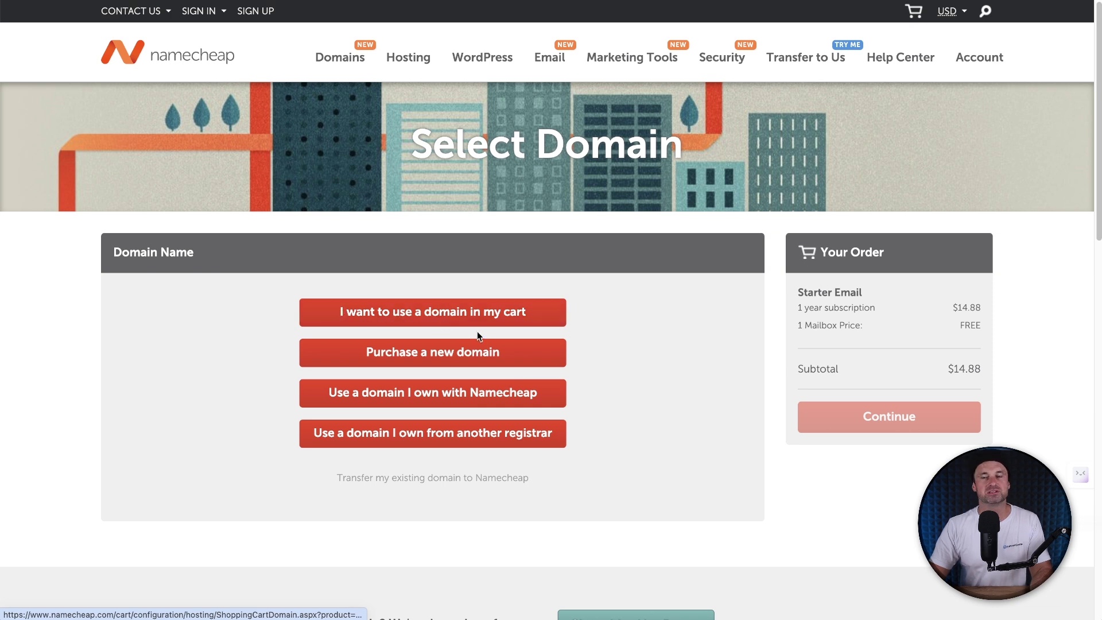
click(494, 299)
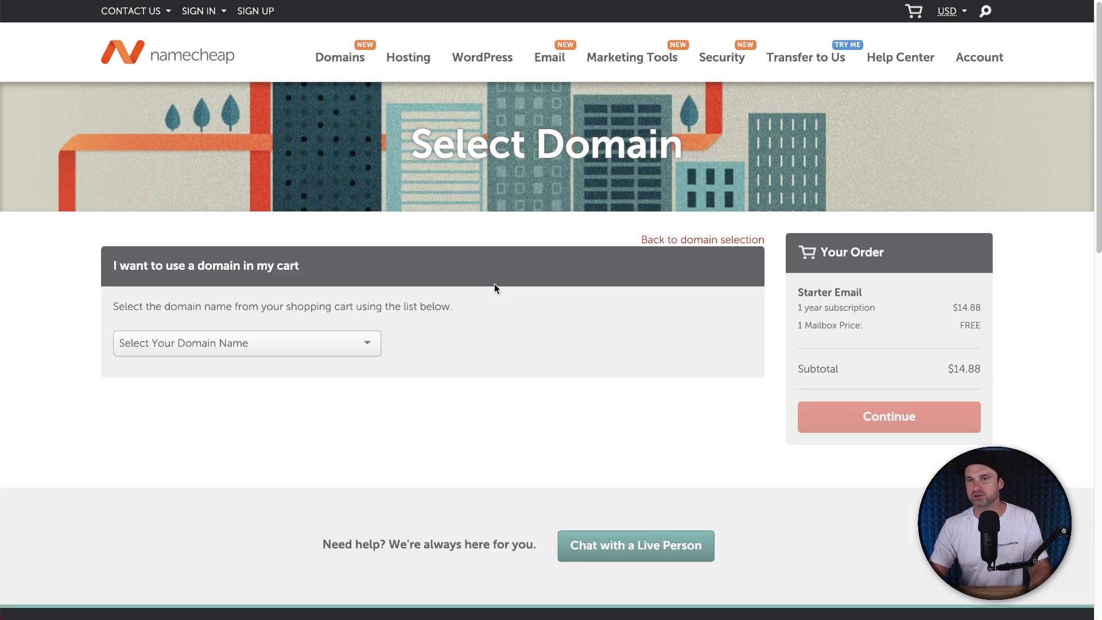
click(356, 343)
click(339, 384)
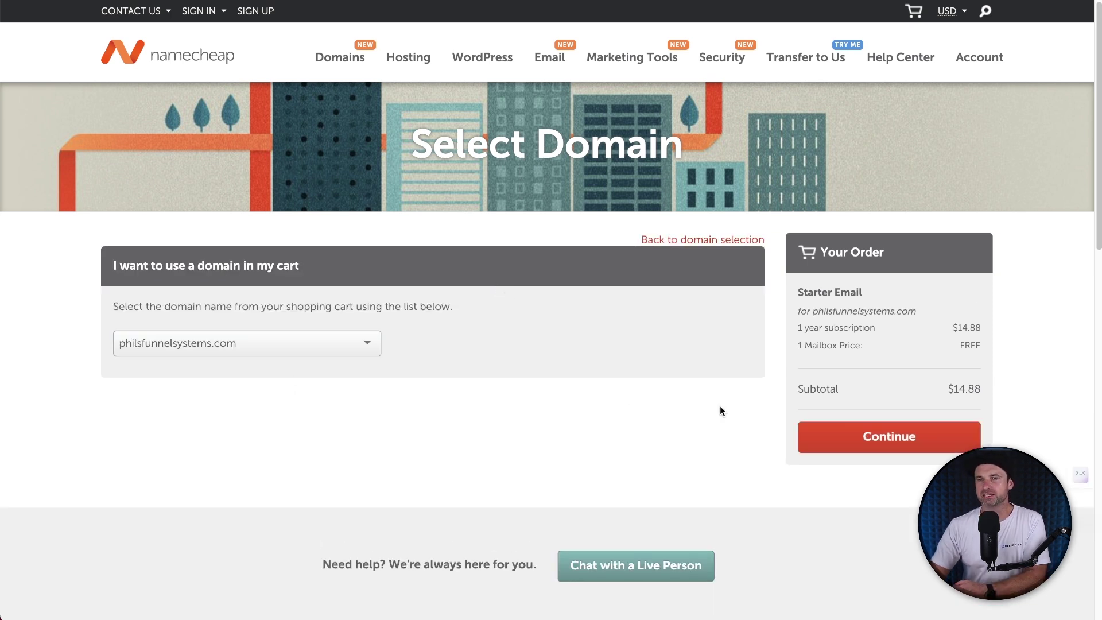
click(833, 432)
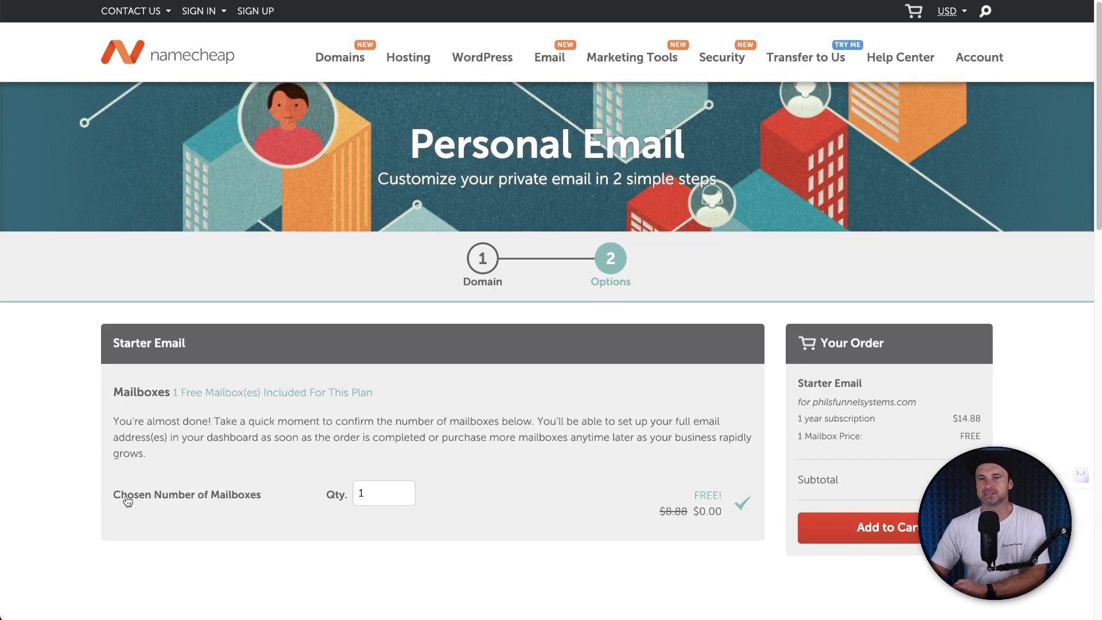
drag(122, 495, 112, 495)
click(300, 491)
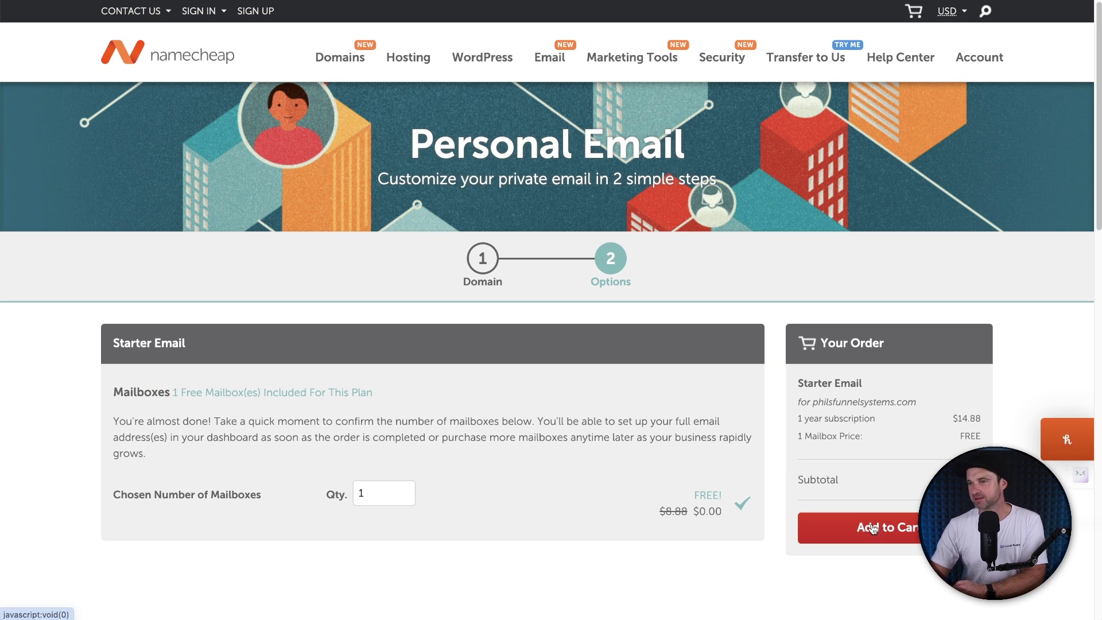
click(837, 510)
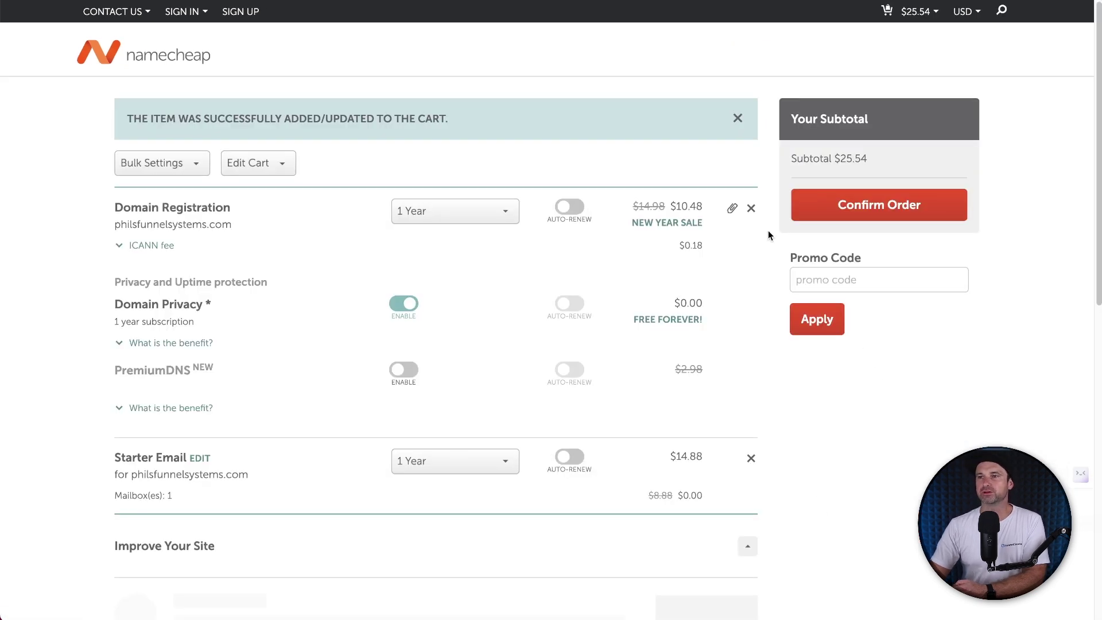
drag(791, 159, 868, 156)
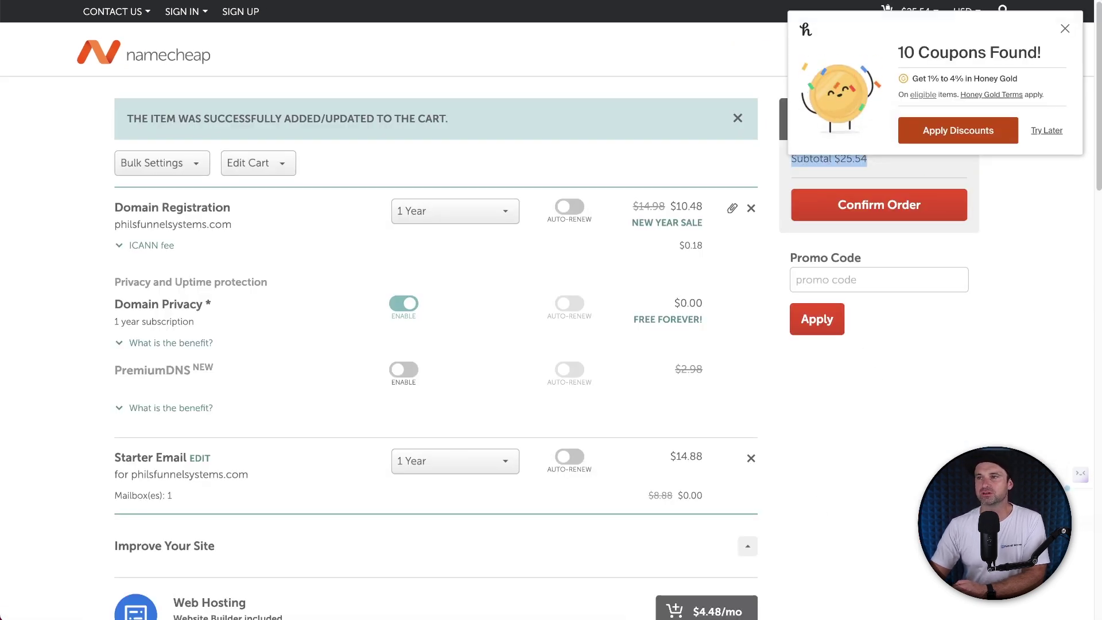
click(1071, 32)
scroll(756, 376, down, 1)
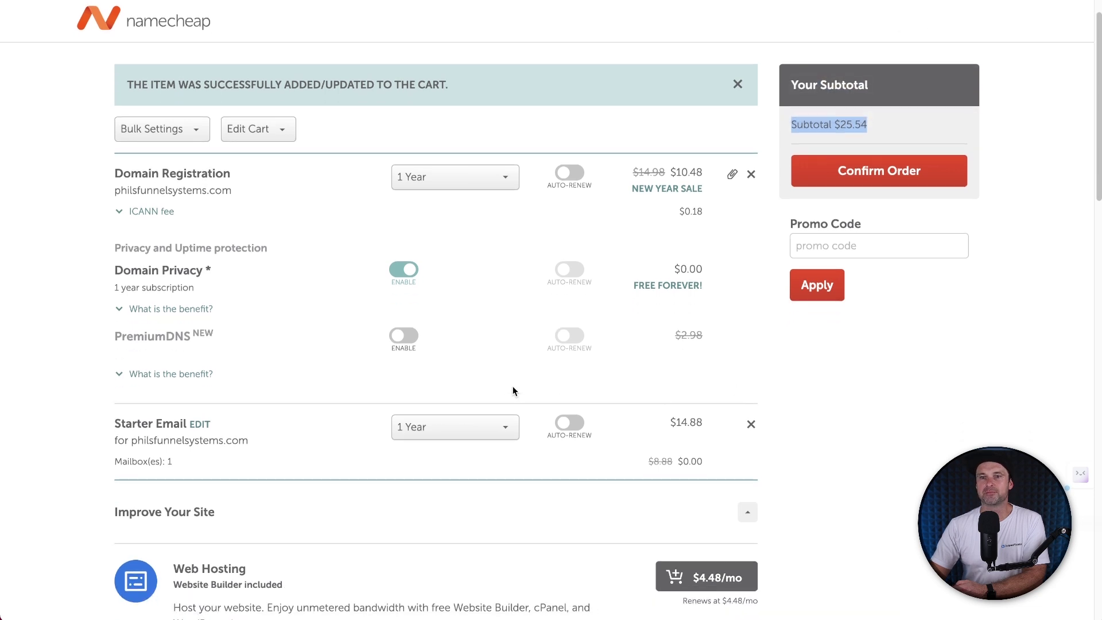
drag(663, 171, 697, 167)
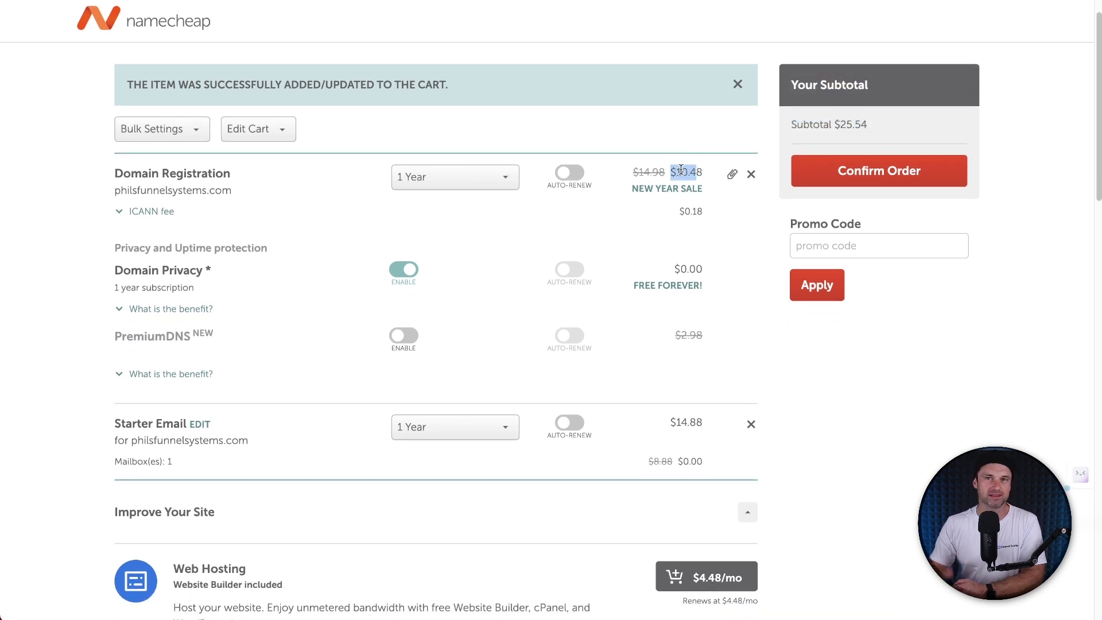
click(769, 431)
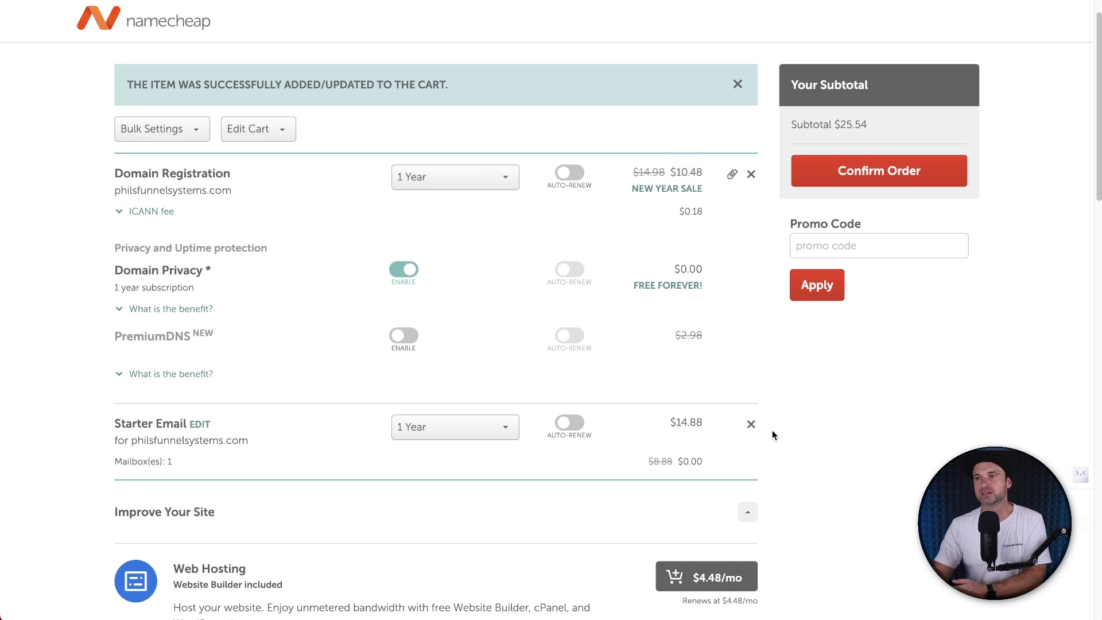
scroll(841, 212, up, 1)
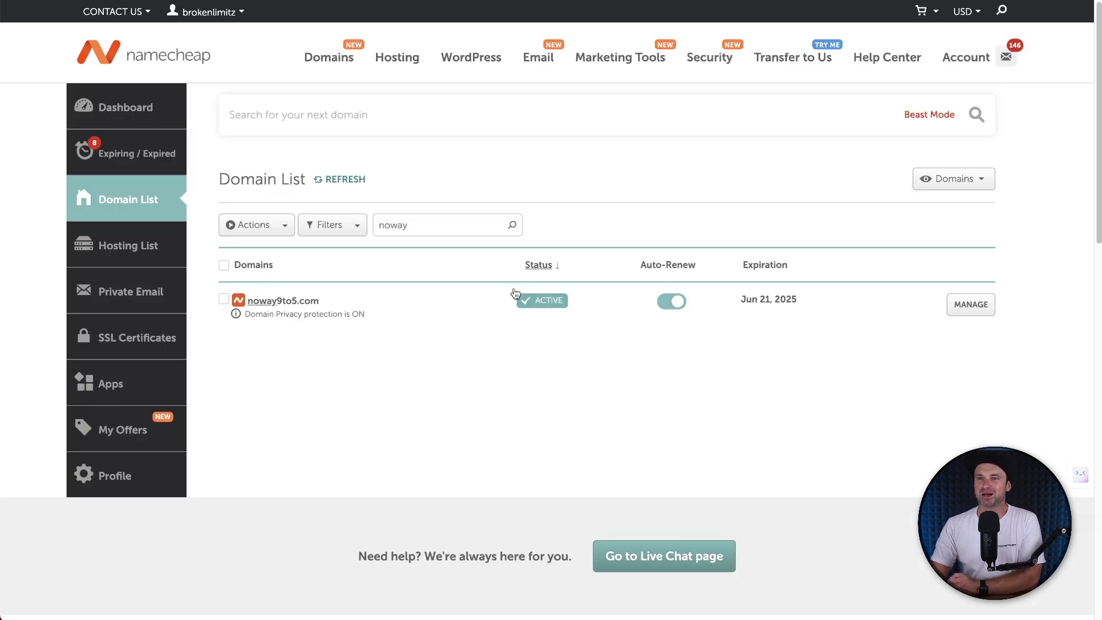
Step: Open noway9to5.com from the Domain List and go to its Advanced DNS settings
drag(365, 315, 241, 298)
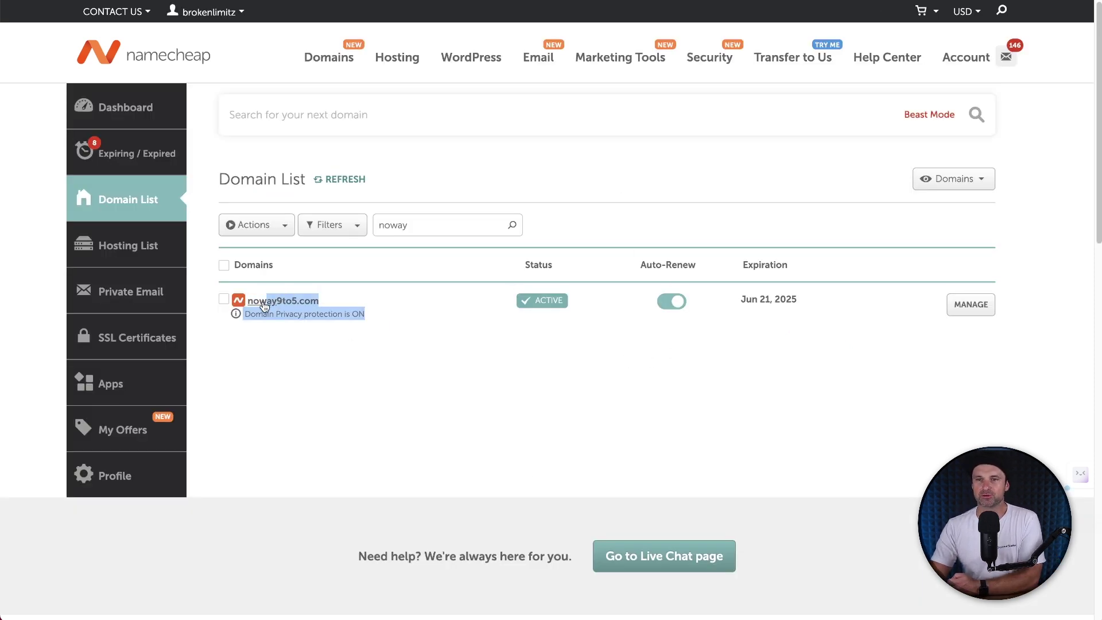
click(408, 343)
drag(325, 297, 413, 313)
click(414, 313)
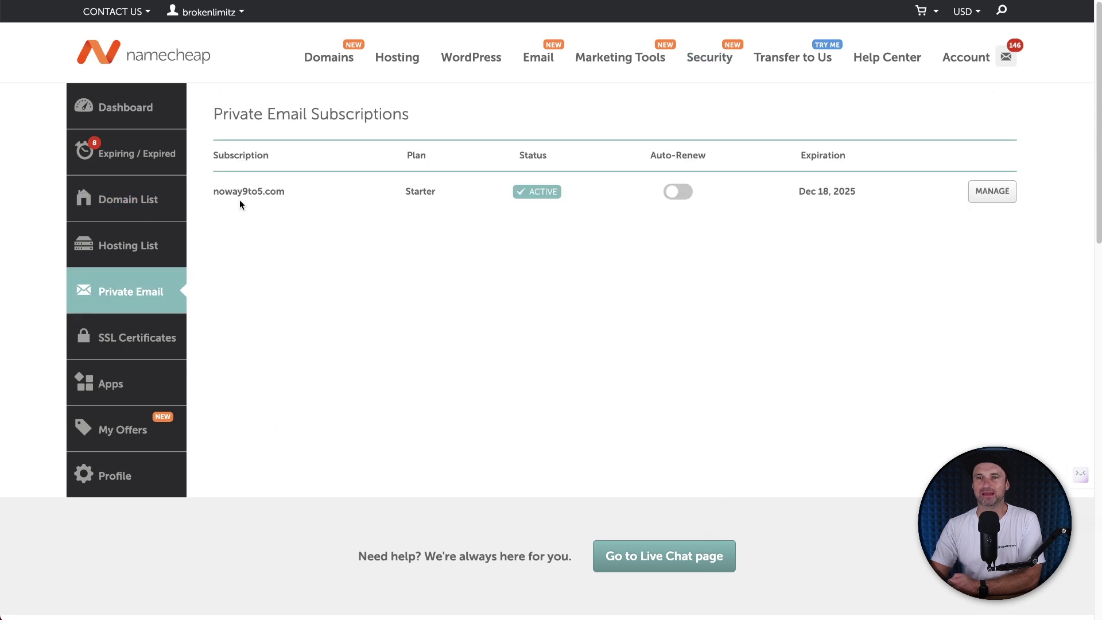
drag(227, 192, 396, 212)
click(586, 311)
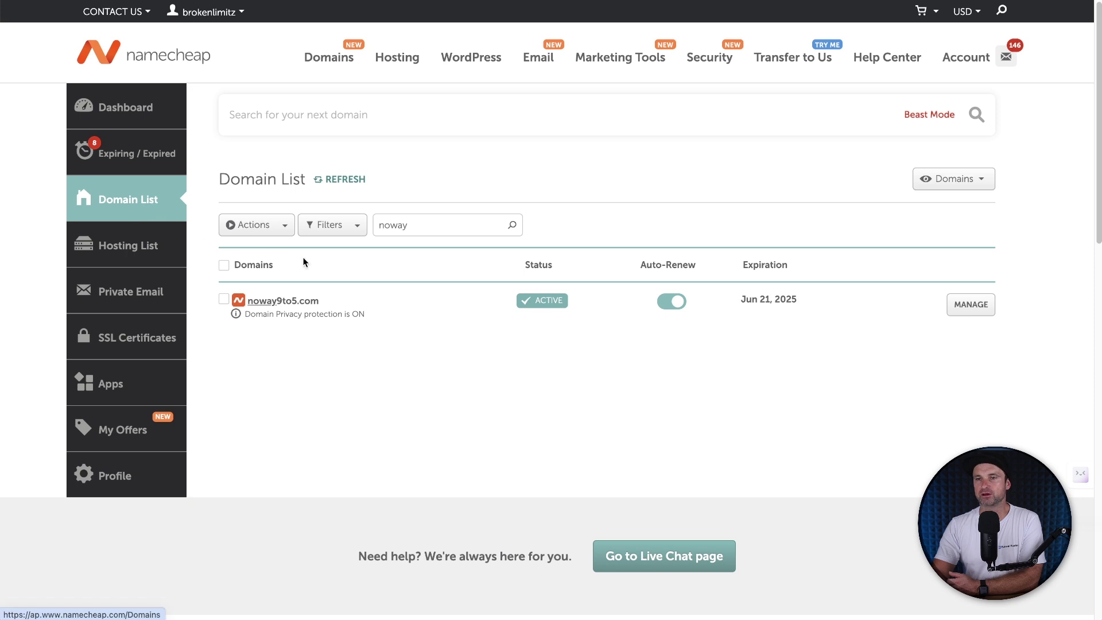
click(984, 307)
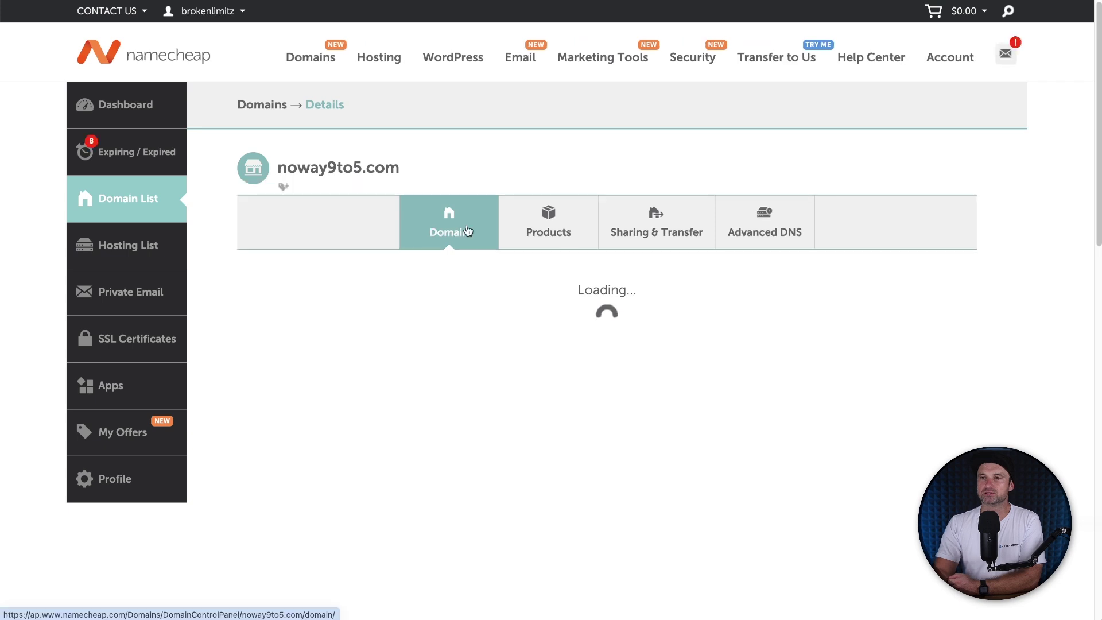
click(758, 222)
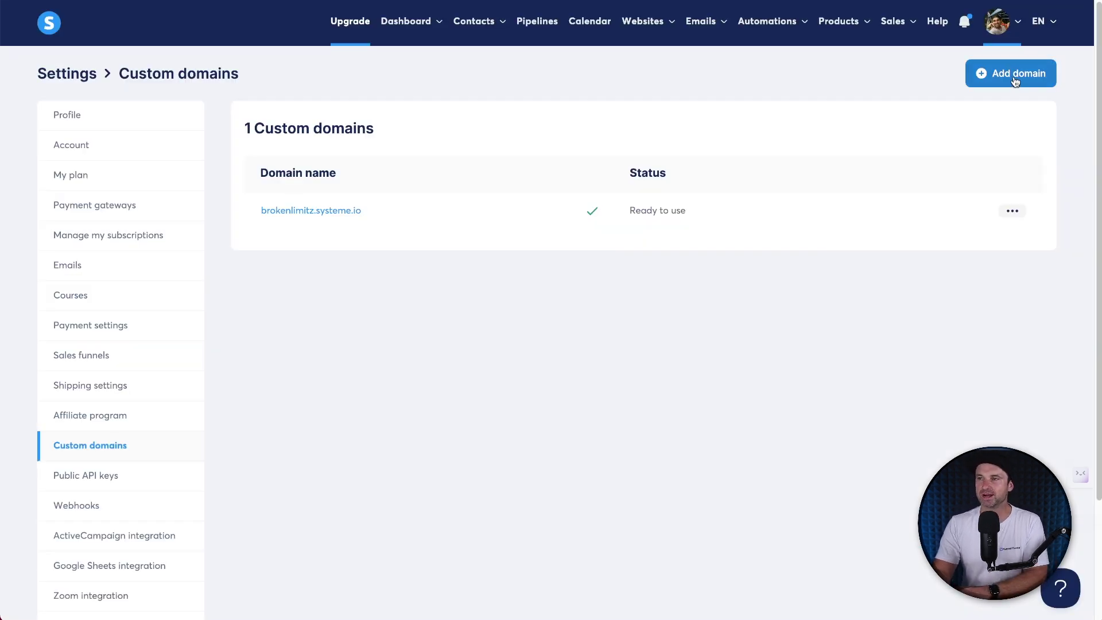
click(1014, 76)
click(577, 295)
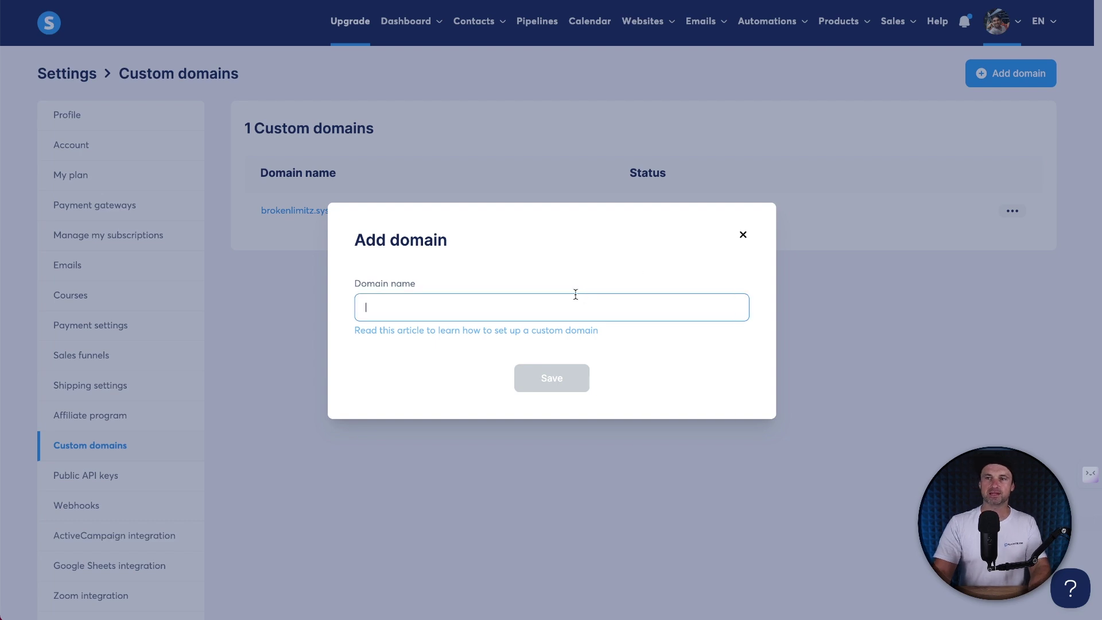
text(www)
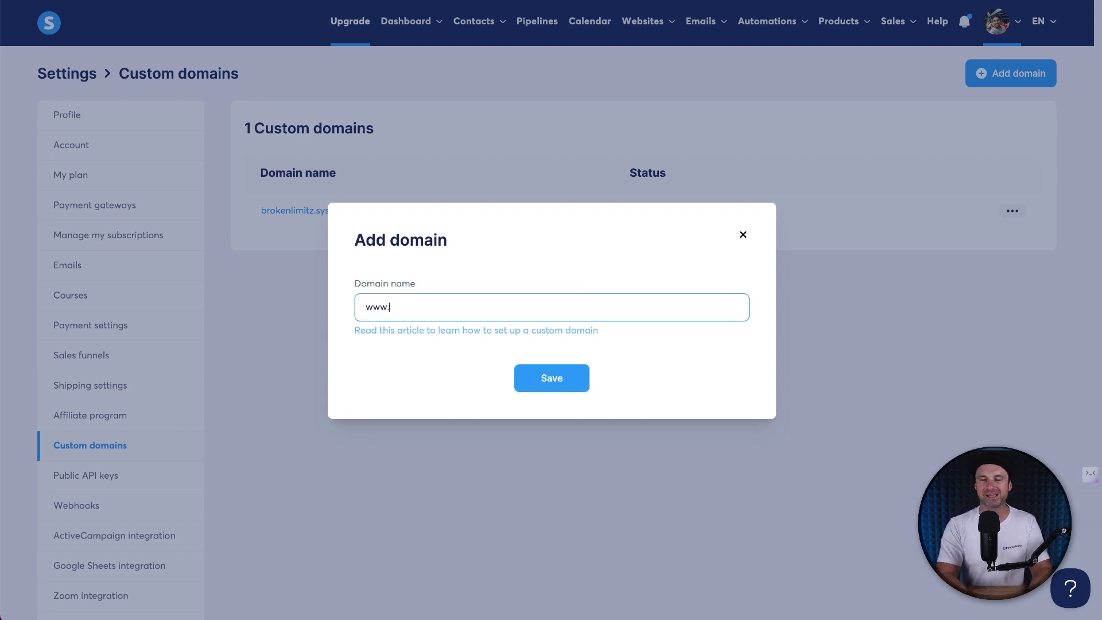
text(.nowa)
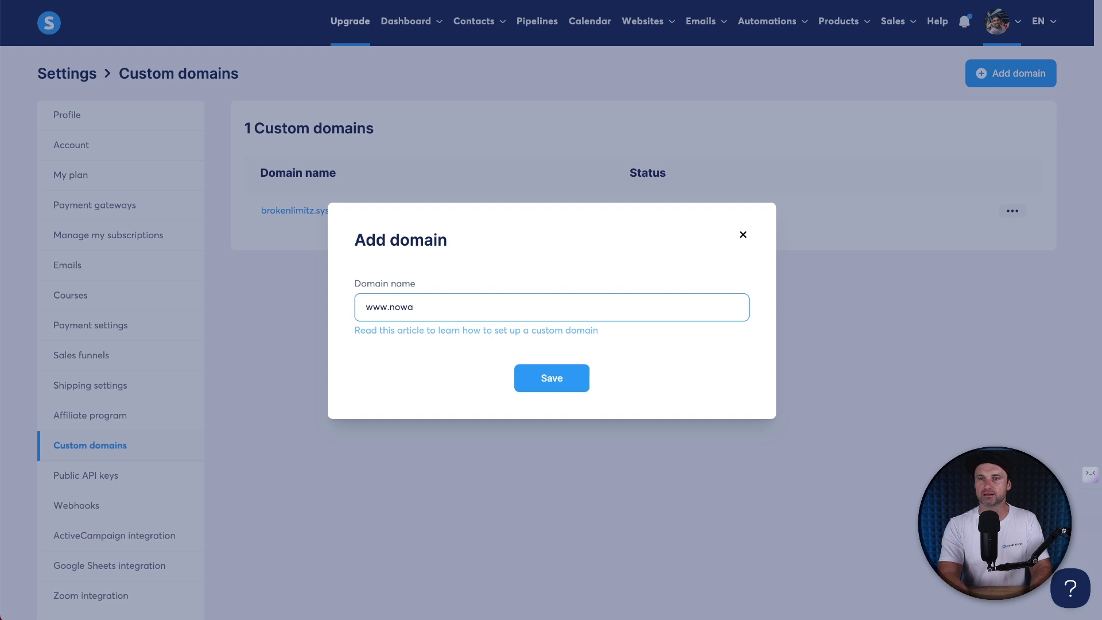
text(y9to5.com)
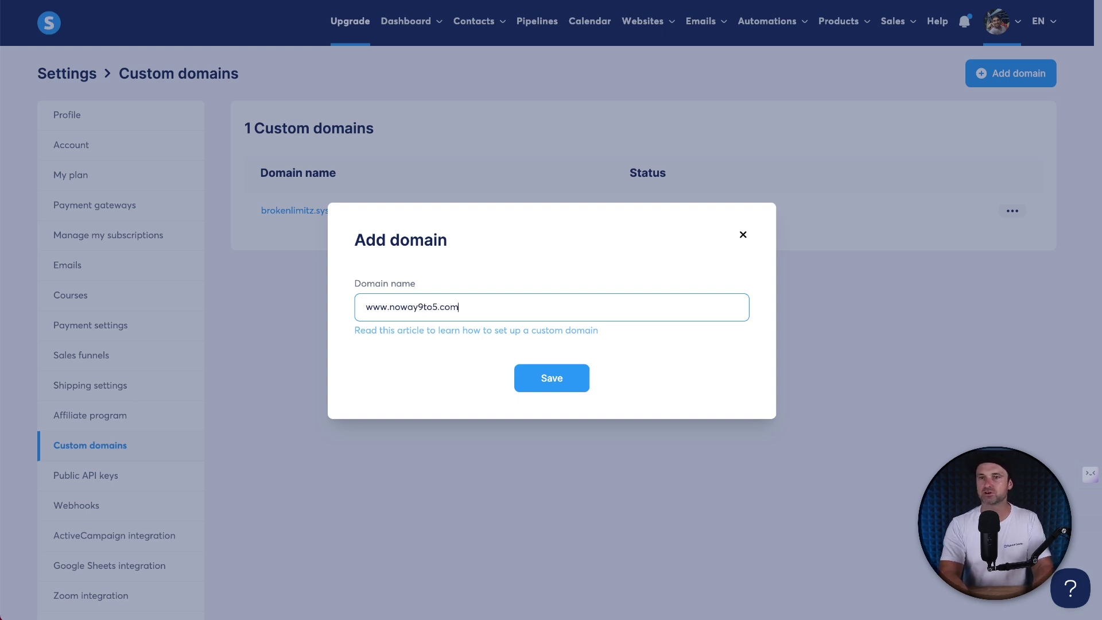
click(546, 388)
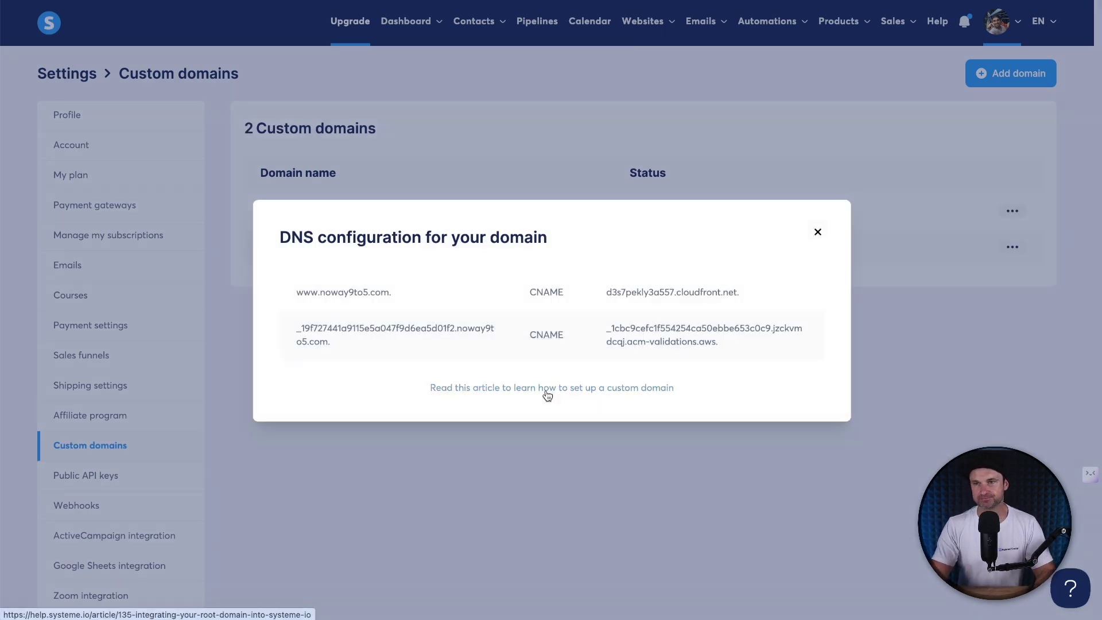
Step: Copy the 'www' host from the first DNS record and return to Namecheap
click(317, 298)
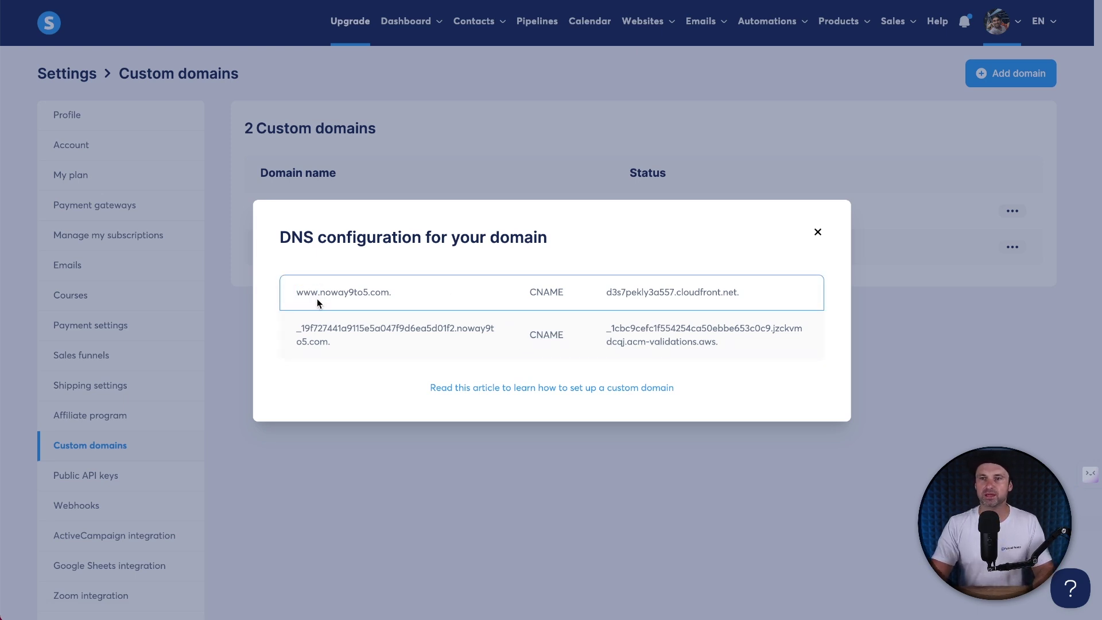
drag(315, 295, 295, 291)
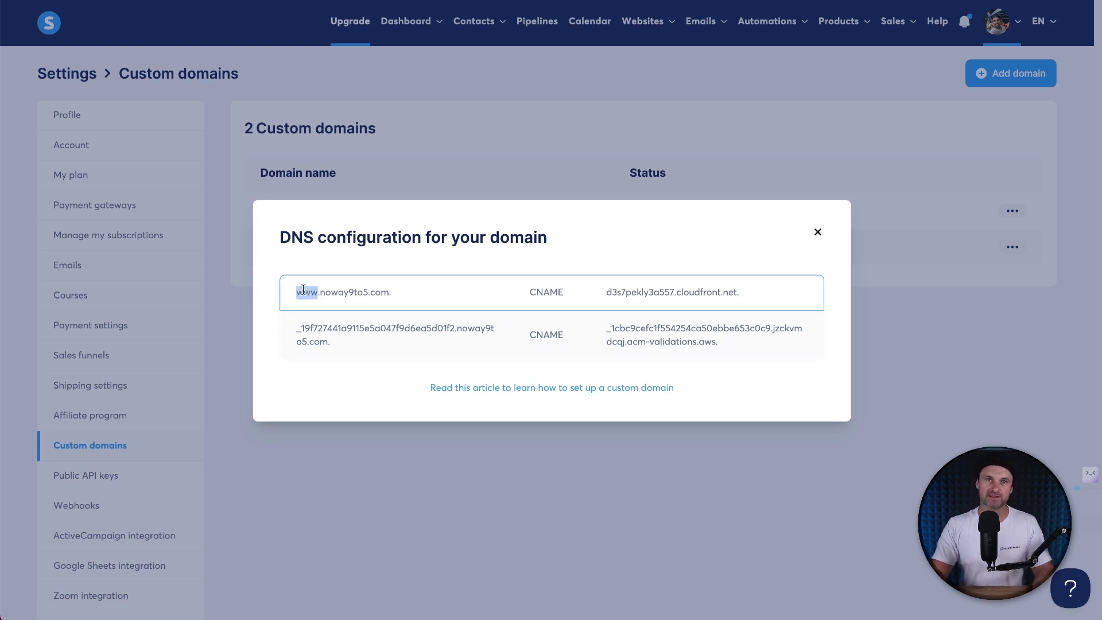
right_click(306, 292)
click(332, 314)
click(580, 288)
drag(580, 292, 526, 293)
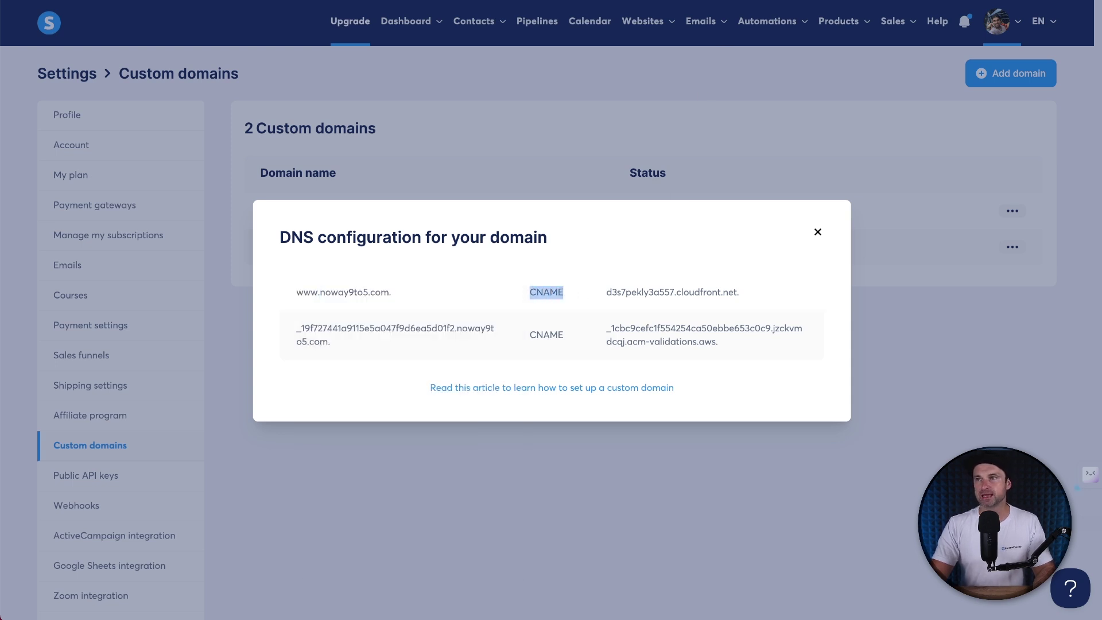
click(838, 1)
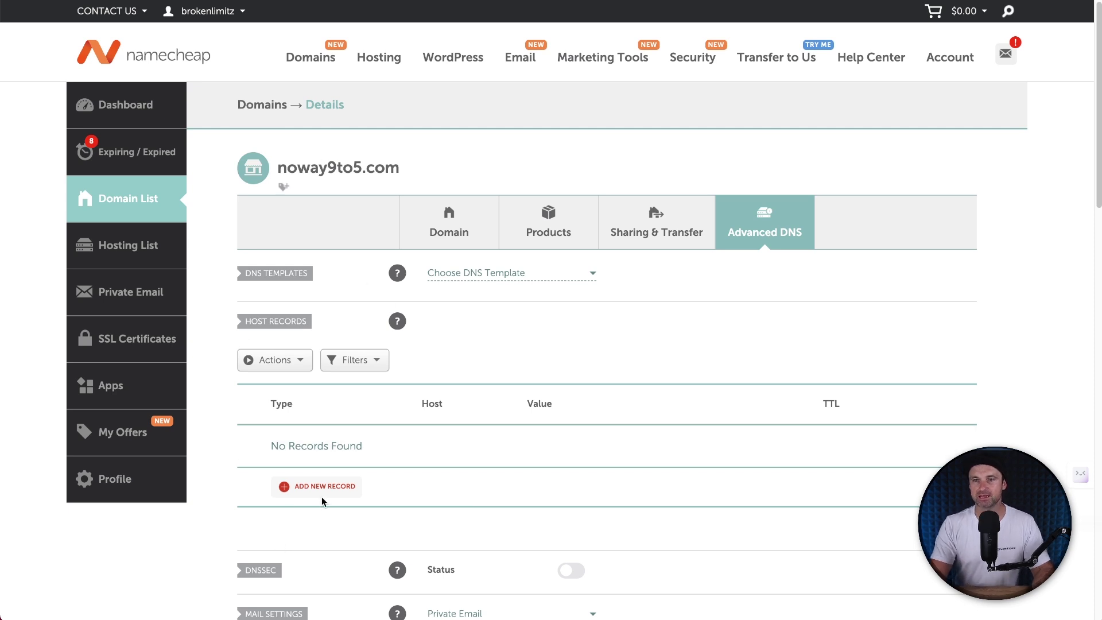
scroll(507, 503, down, 5)
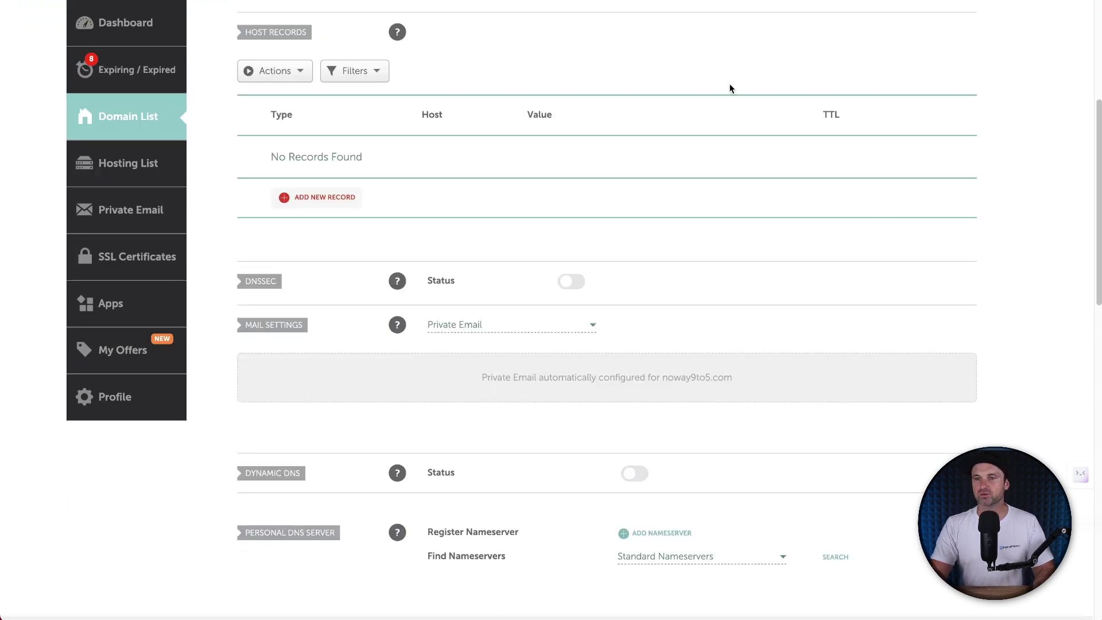
scroll(655, 163, up, 5)
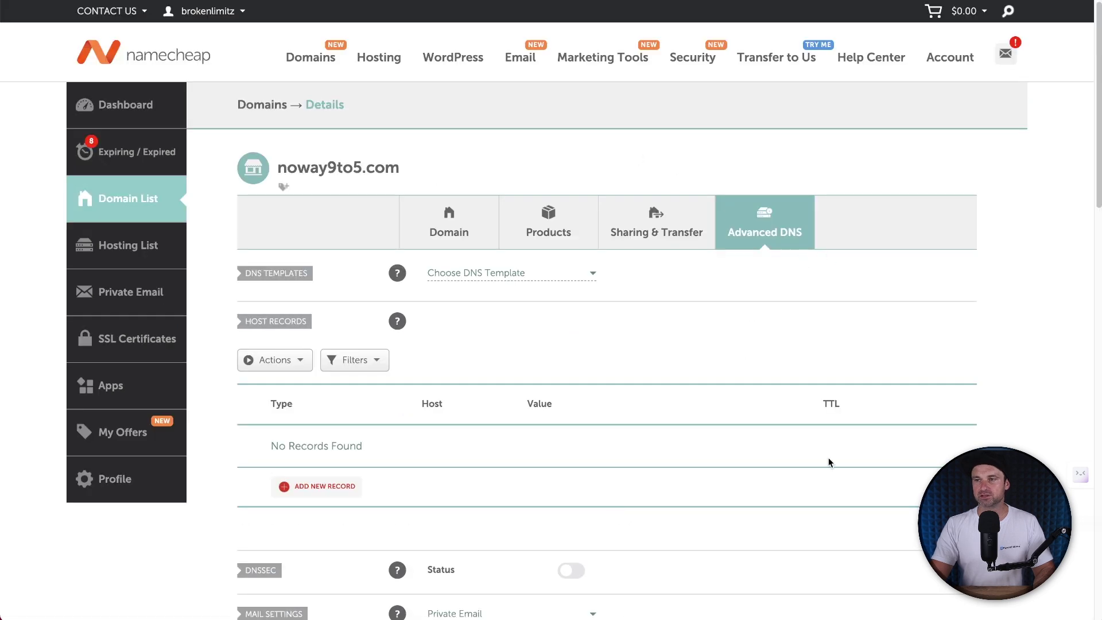
scroll(813, 374, down, 1)
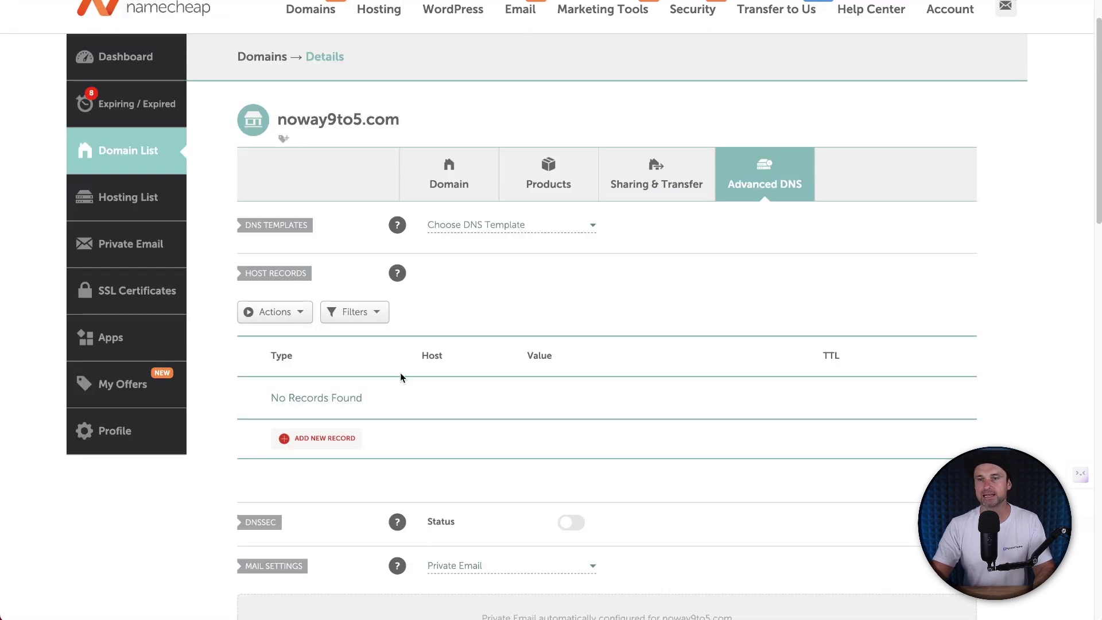
click(303, 446)
scroll(305, 345, down, 4)
scroll(308, 230, down, 2)
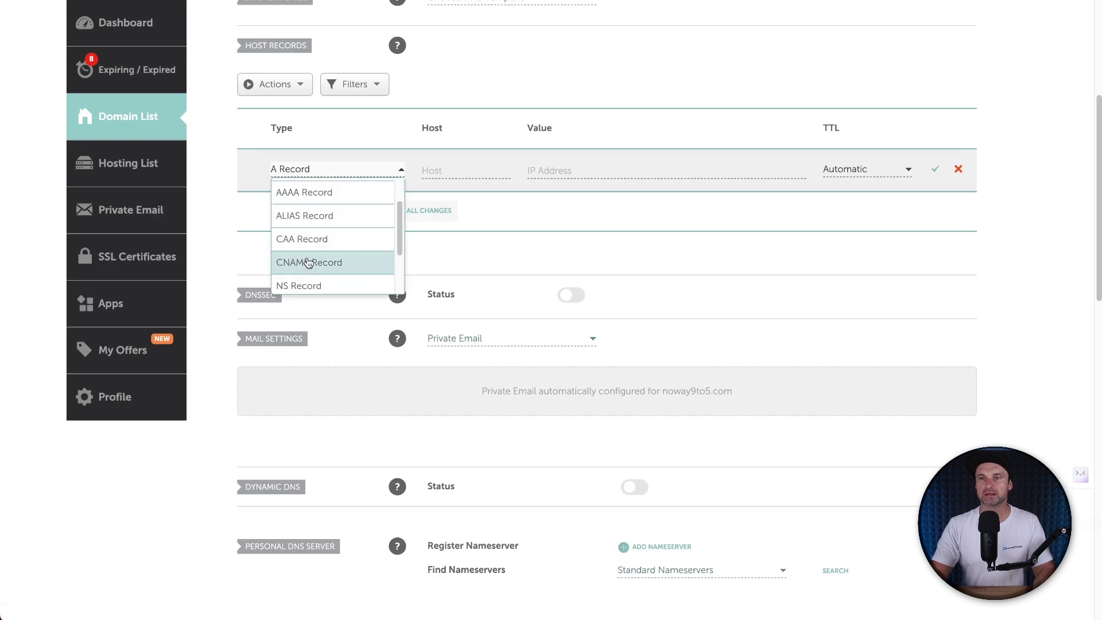
click(309, 259)
click(467, 171)
text(www)
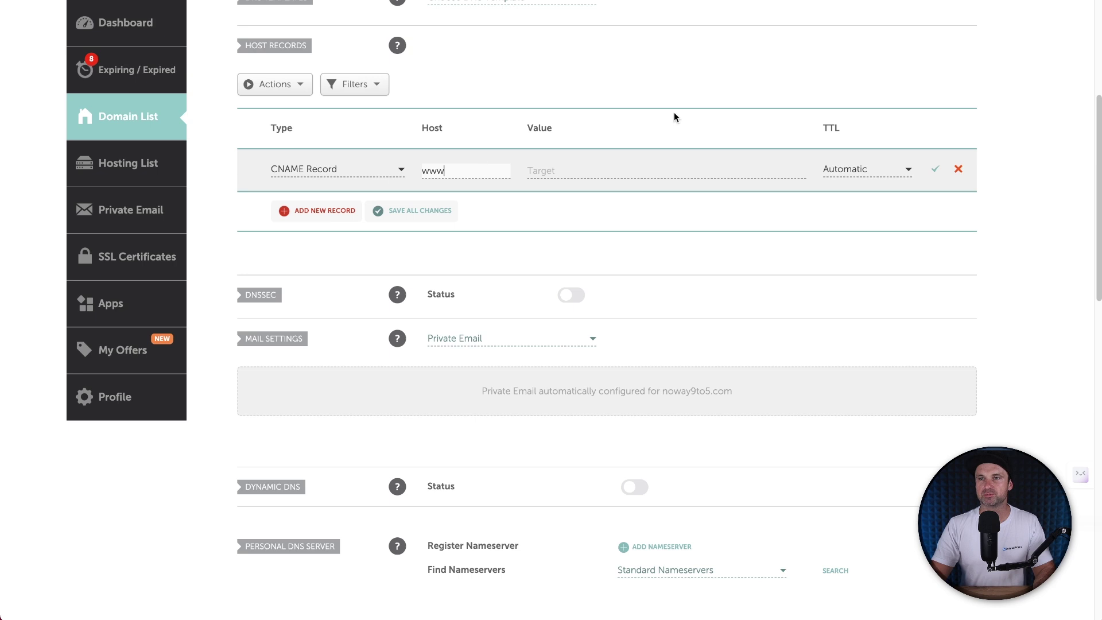
Step: Set the record's value to d3s7pekly3a557.cloudfront.net, copied from Systeme.io, and save it
key(ctrl+Tab)
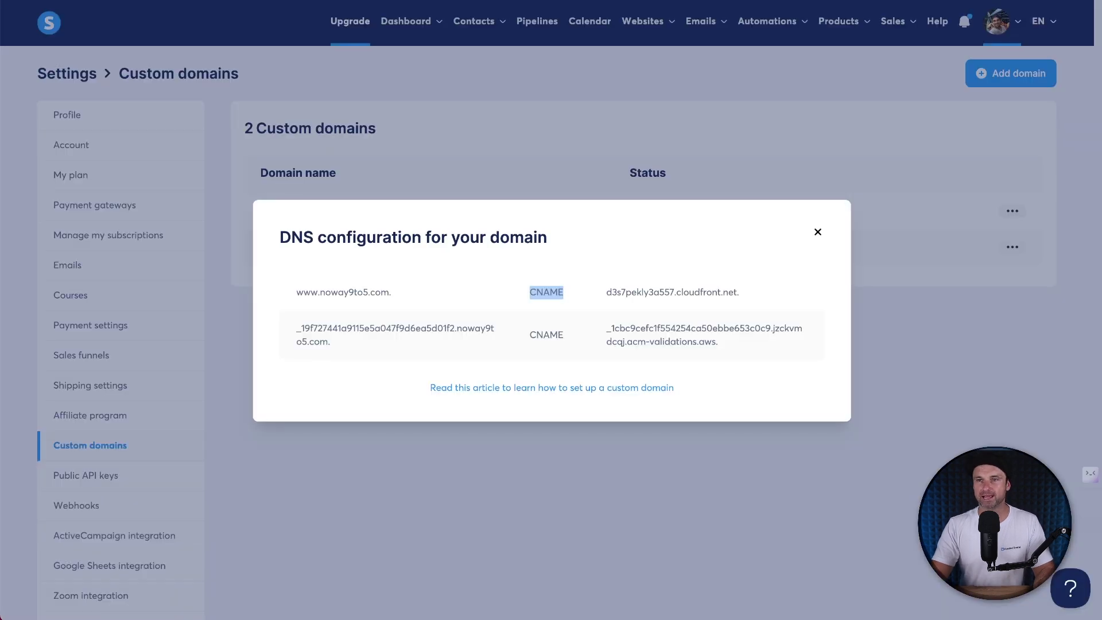
drag(741, 291, 607, 292)
right_click(642, 293)
click(657, 321)
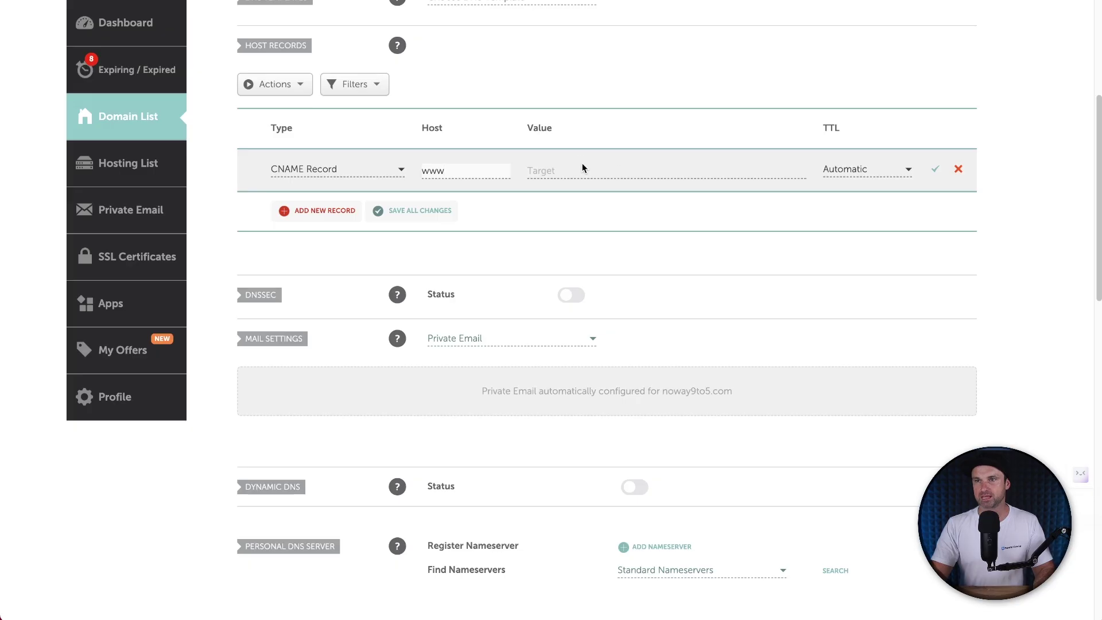
click(575, 167)
key(super+v)
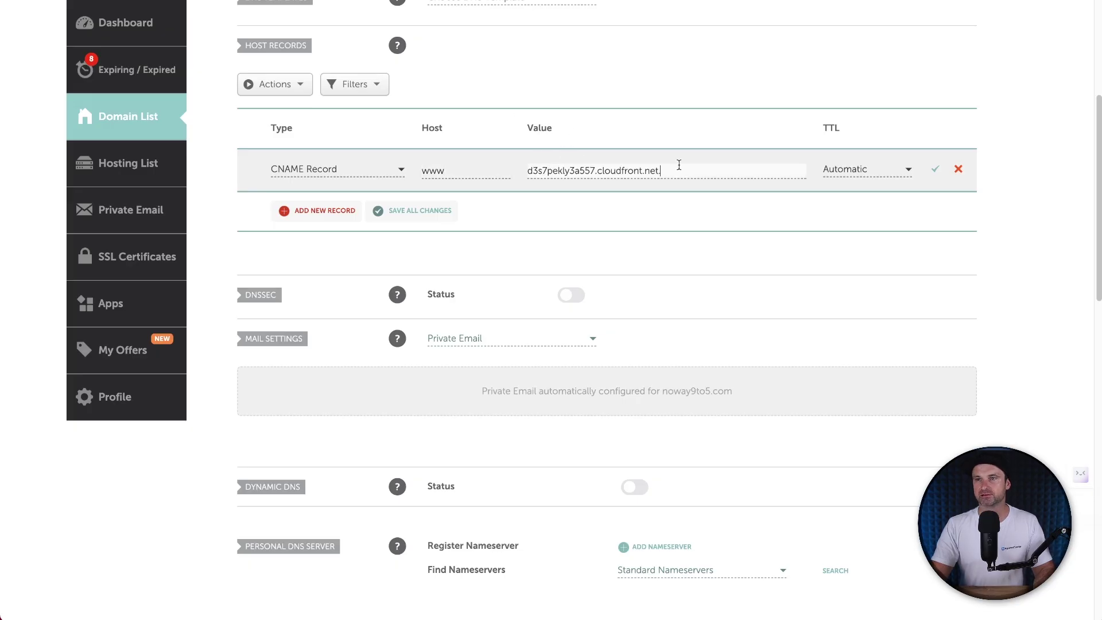
click(934, 171)
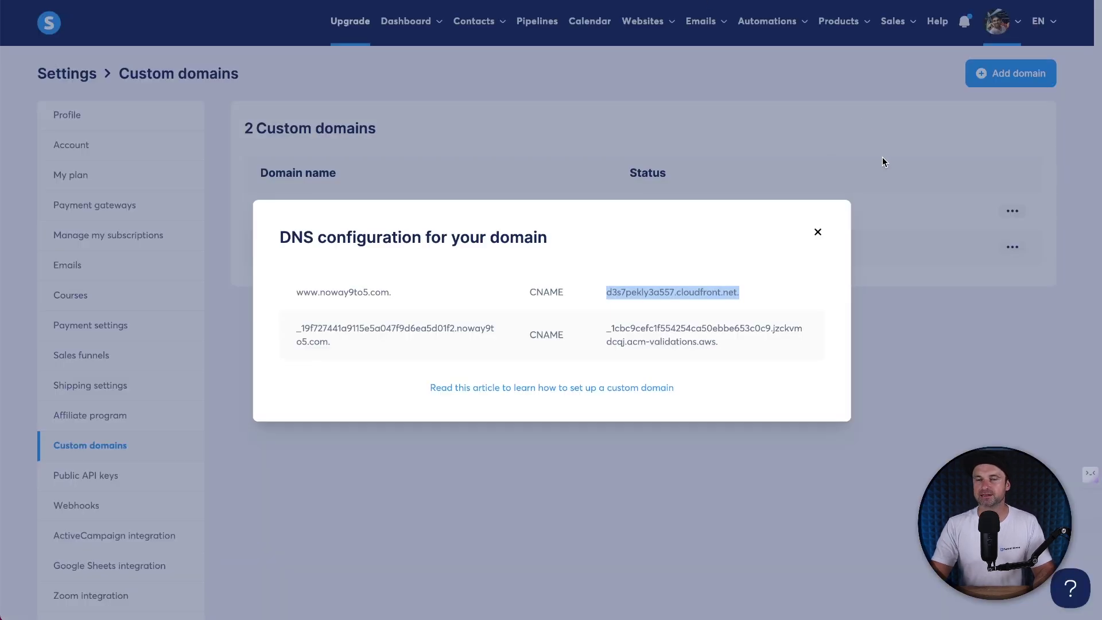
click(883, 162)
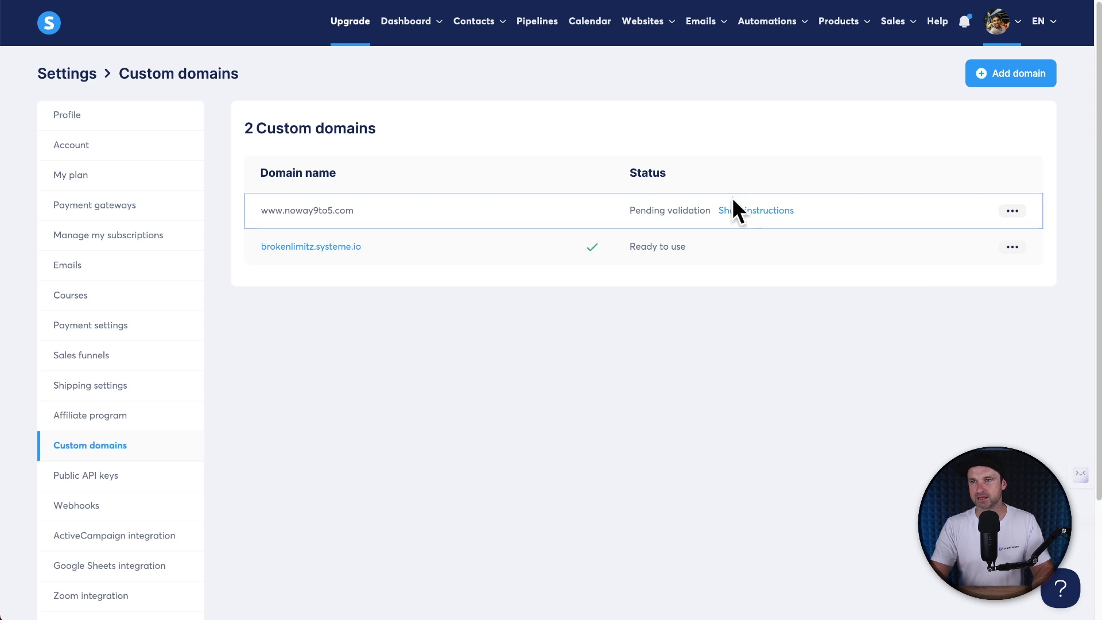
click(752, 212)
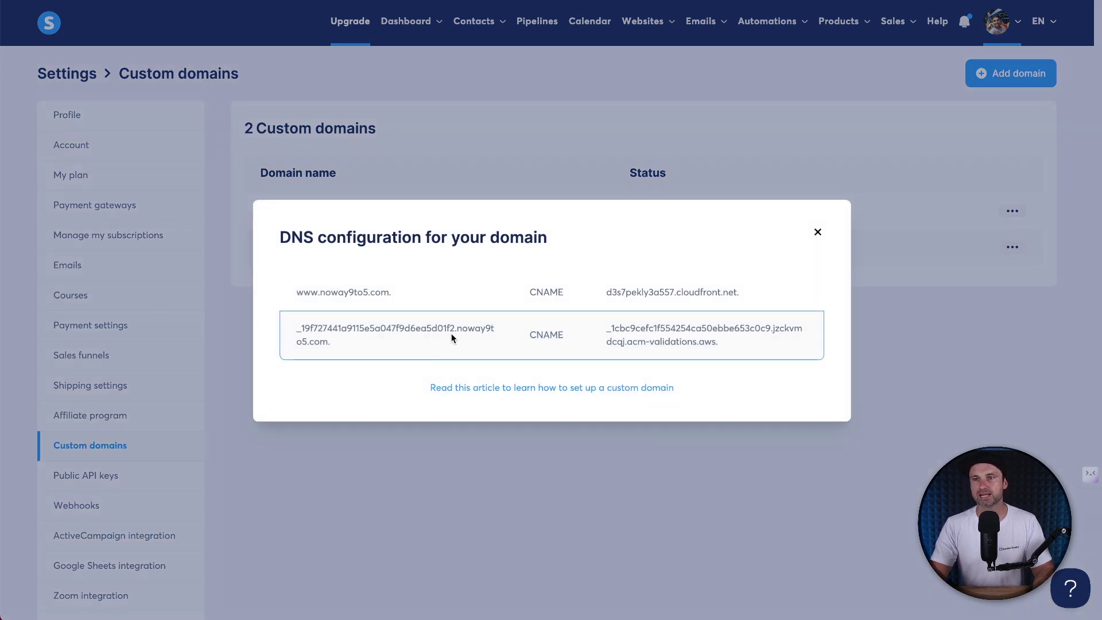
drag(454, 330, 296, 330)
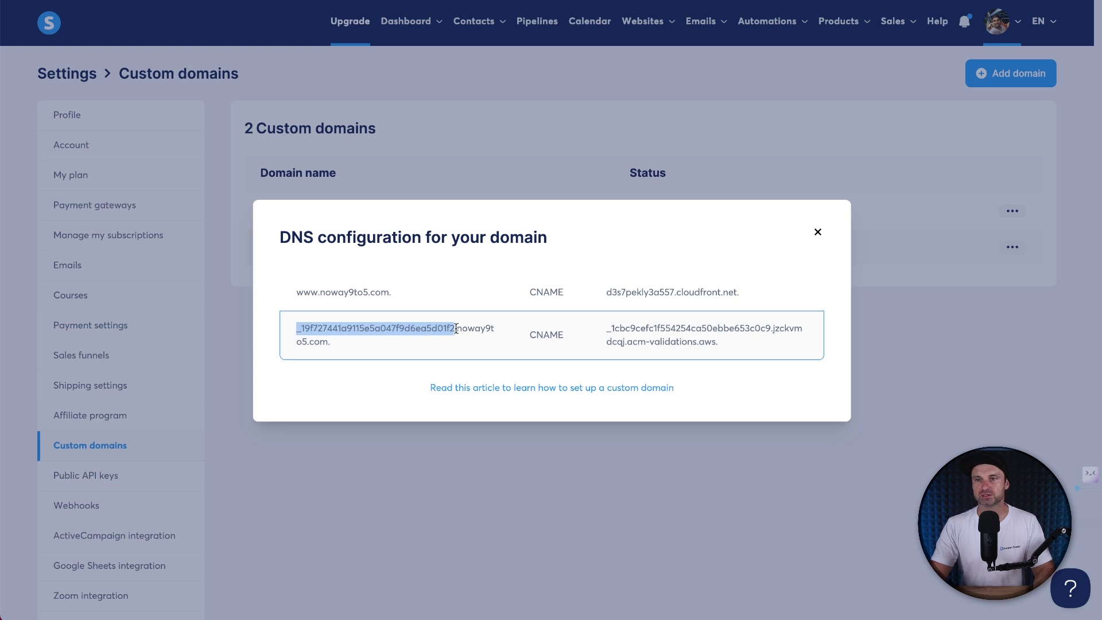
right_click(445, 329)
click(459, 327)
drag(454, 328, 292, 328)
right_click(317, 328)
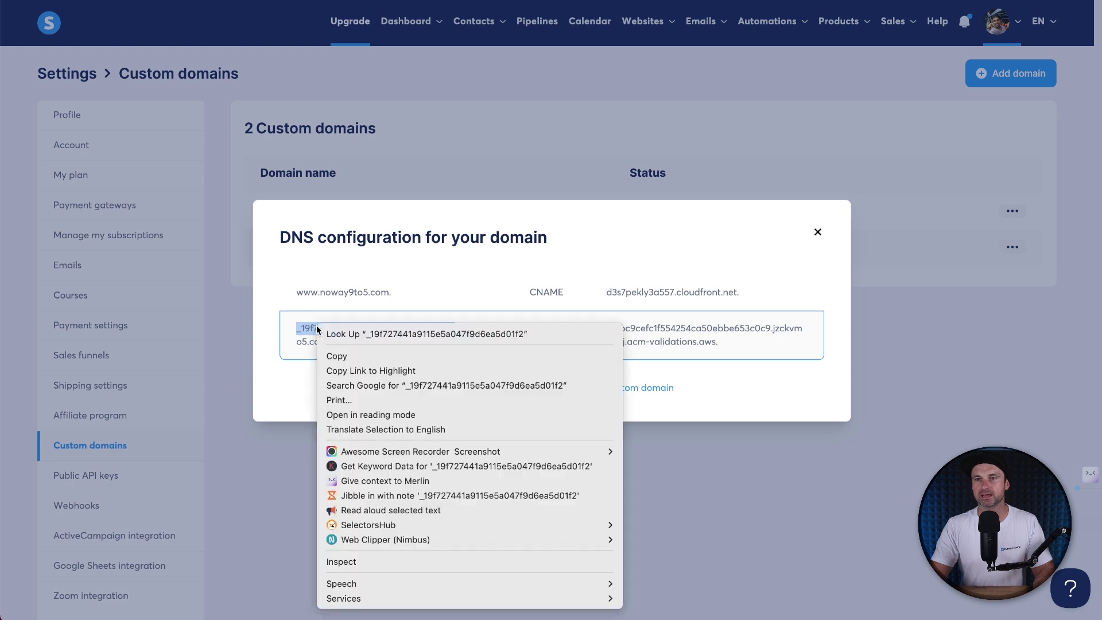
click(329, 352)
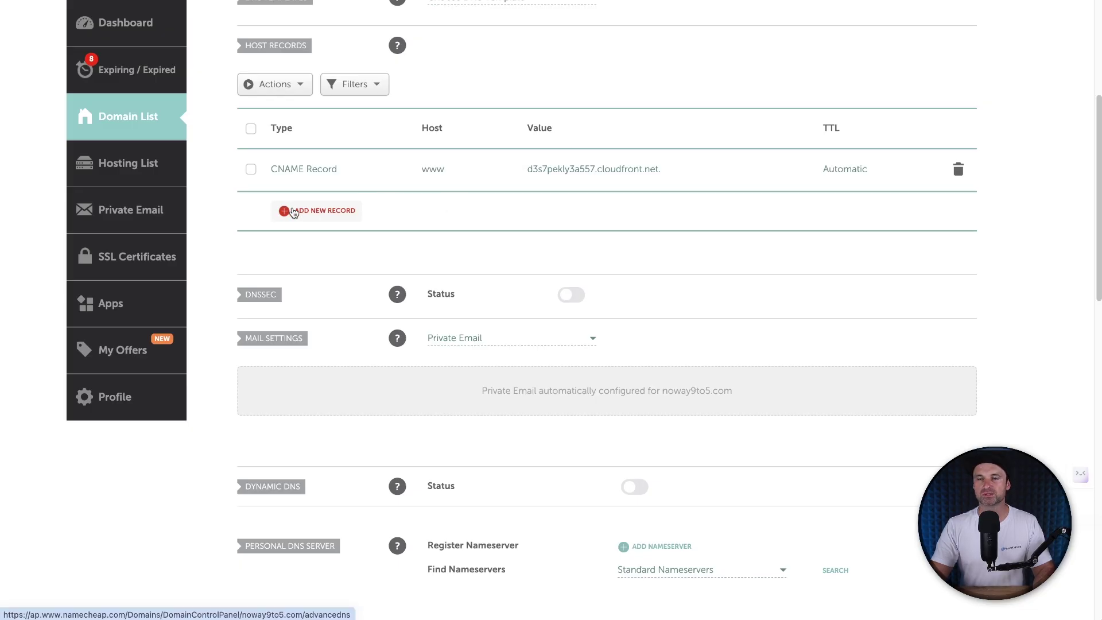
Step: Add a second CNAME record using the copied validation host name as host
click(294, 213)
scroll(312, 242, down, 1)
scroll(317, 254, up, 1)
scroll(317, 255, down, 2)
click(315, 304)
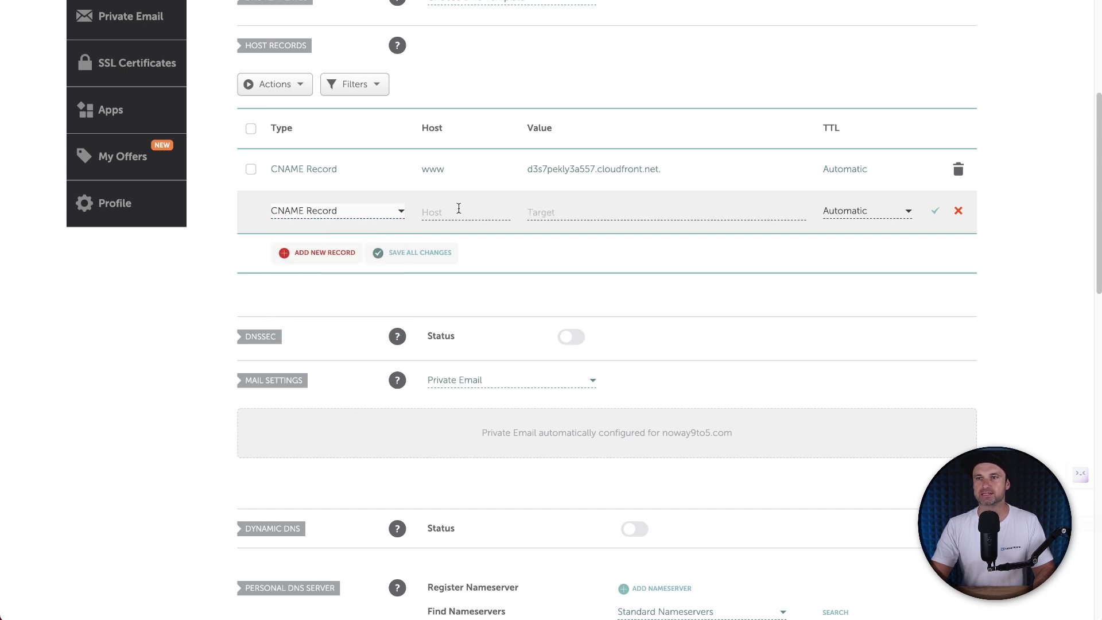
right_click(425, 211)
click(486, 304)
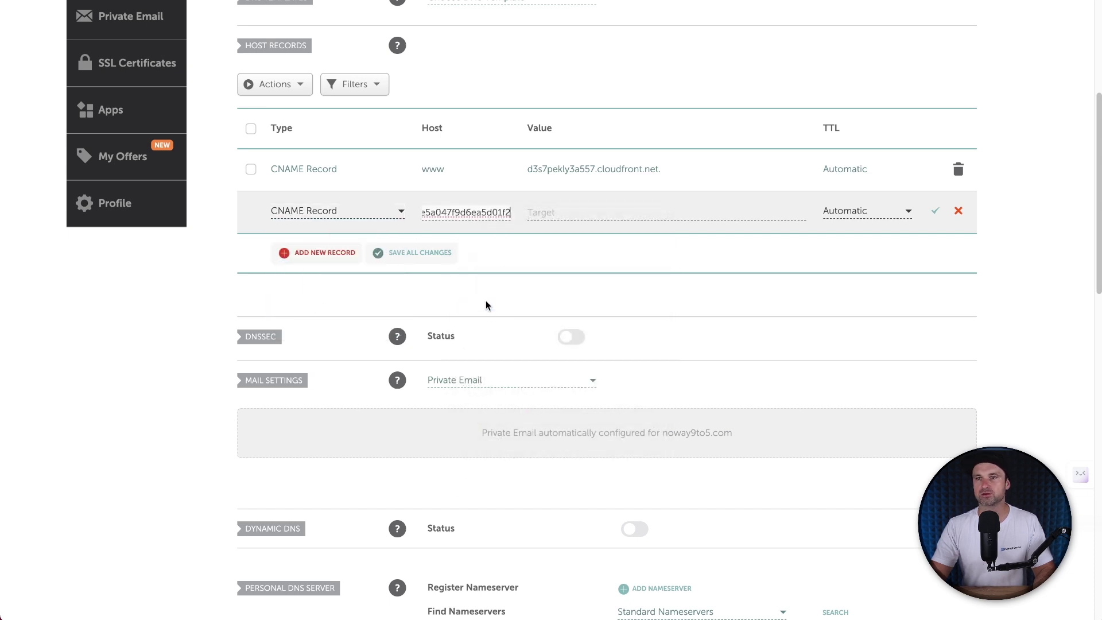
Step: Paste the acm-validations.aws value from Systeme.io into the record and save it
key(super+Tab)
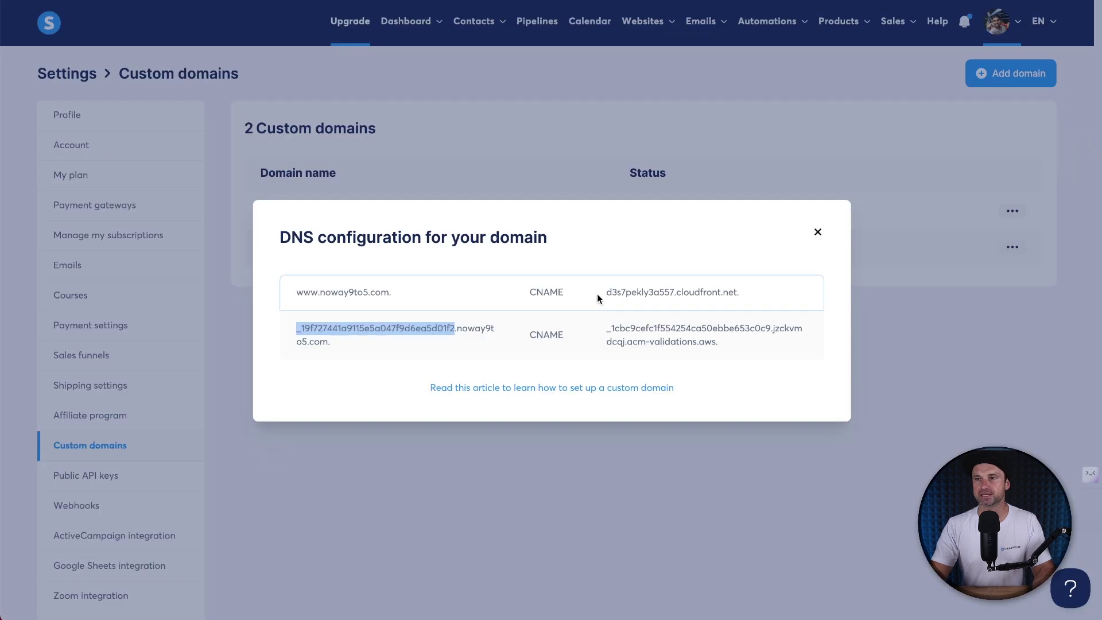
drag(718, 343, 591, 333)
right_click(629, 327)
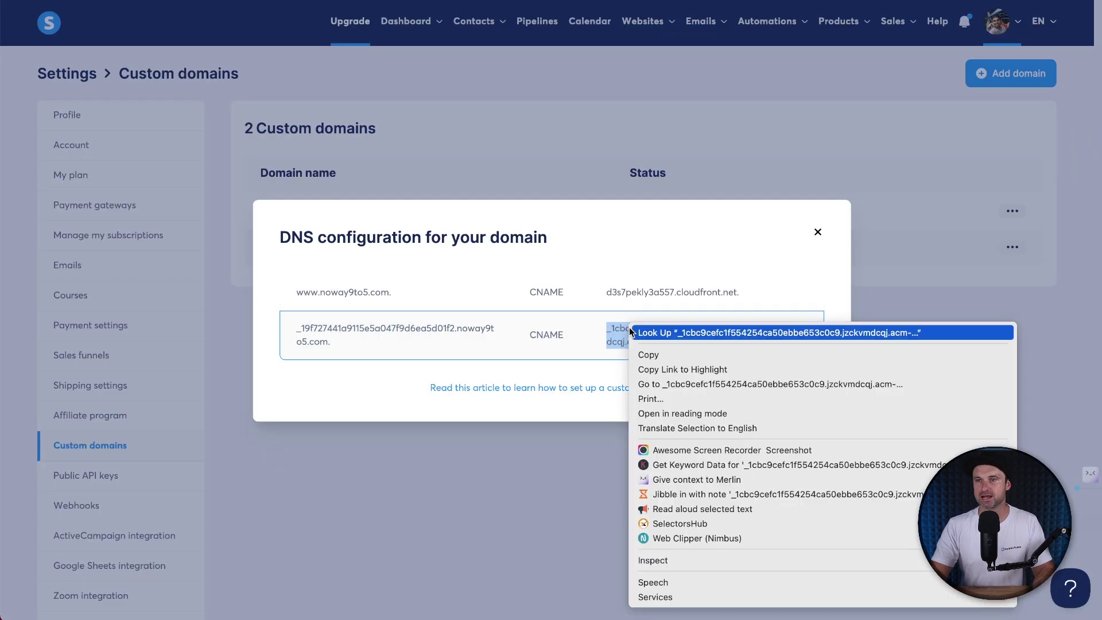
click(640, 354)
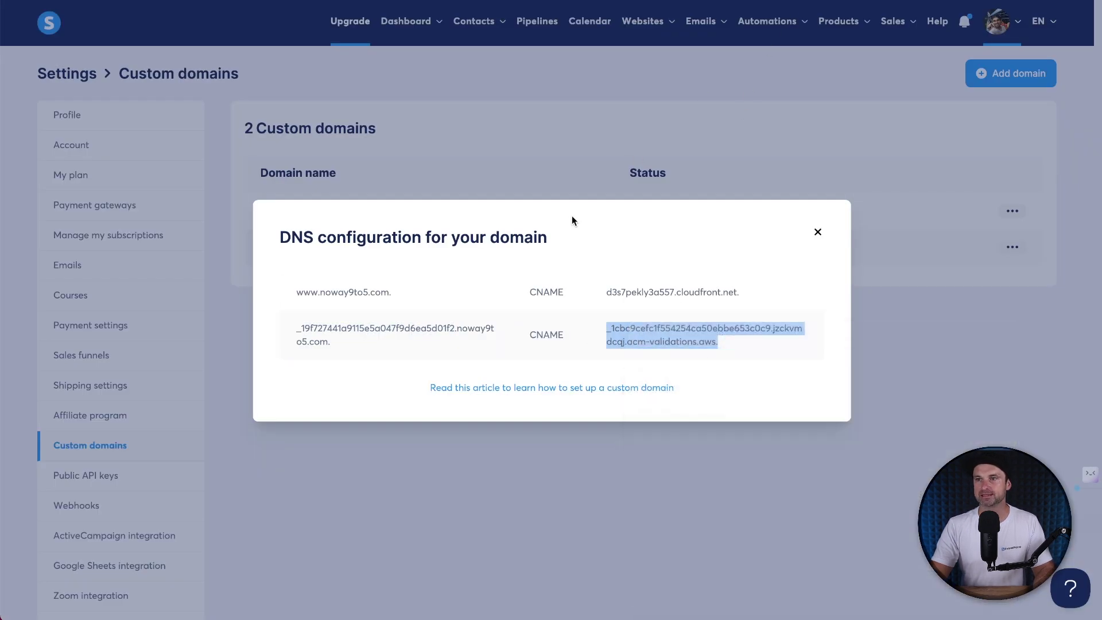
key(super+Tab)
click(566, 213)
key(super+v)
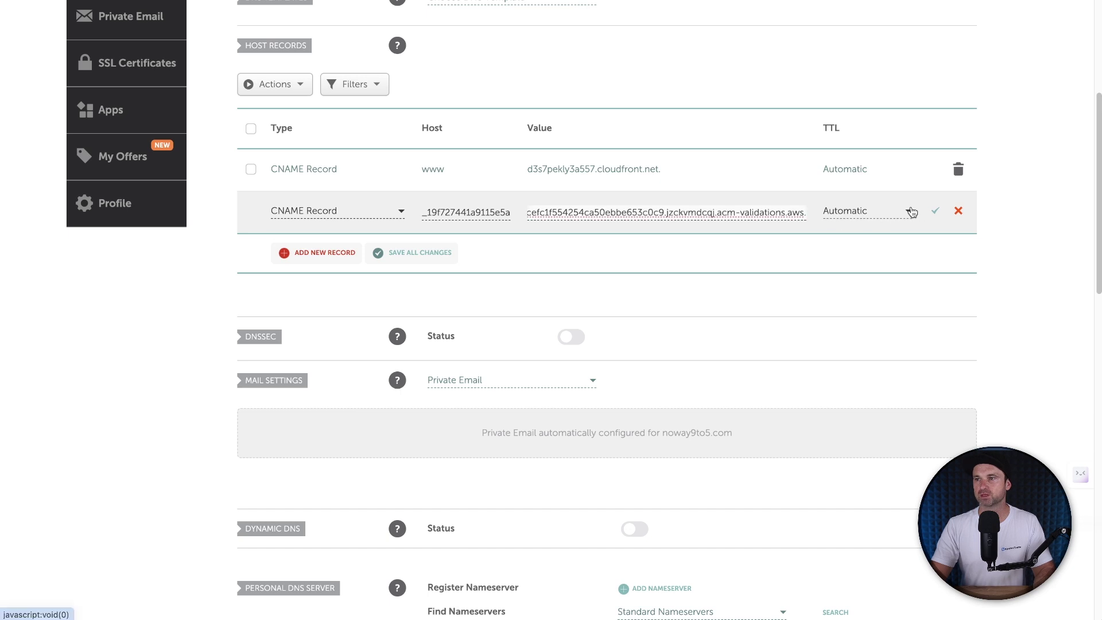
click(935, 210)
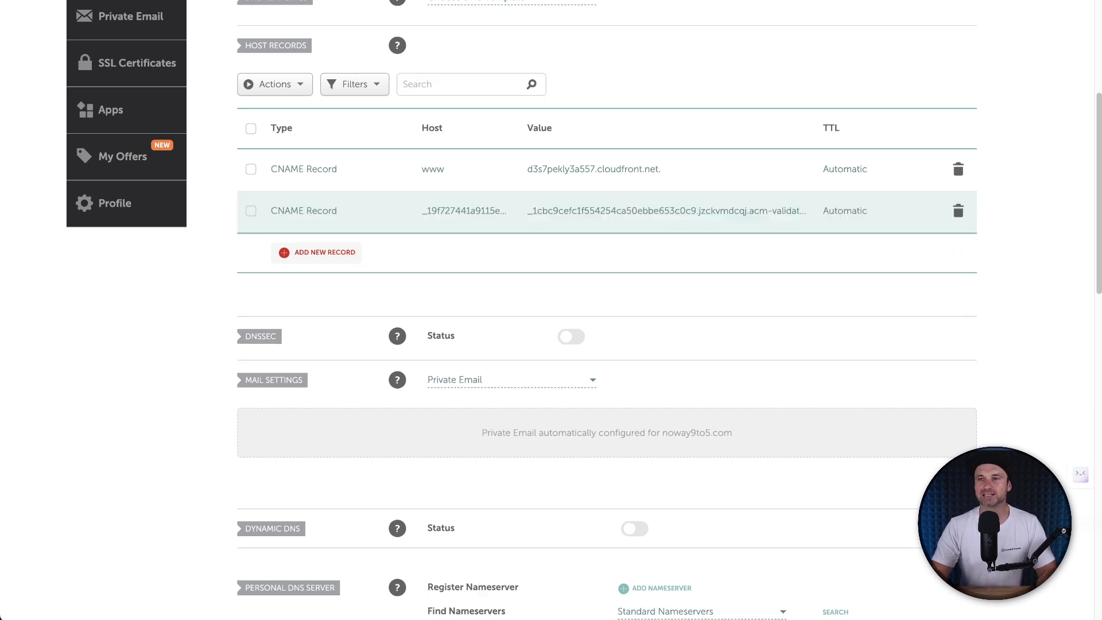
key(super+Tab)
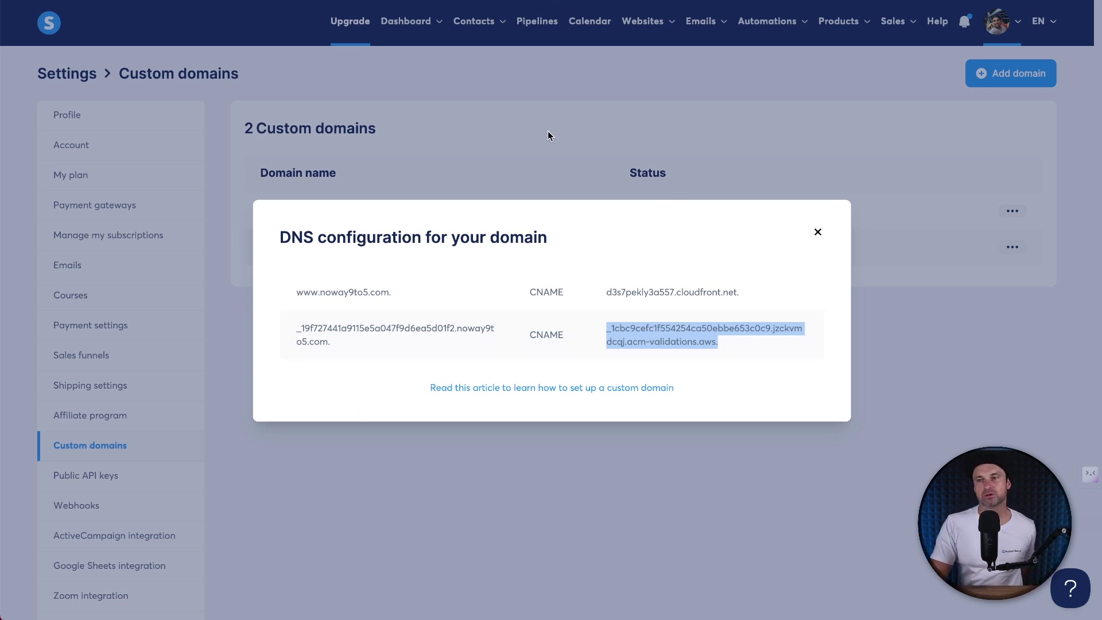
Step: Add noway9to5.com under Settings > Emails, open its DNS records, and copy the si638181 host
click(946, 198)
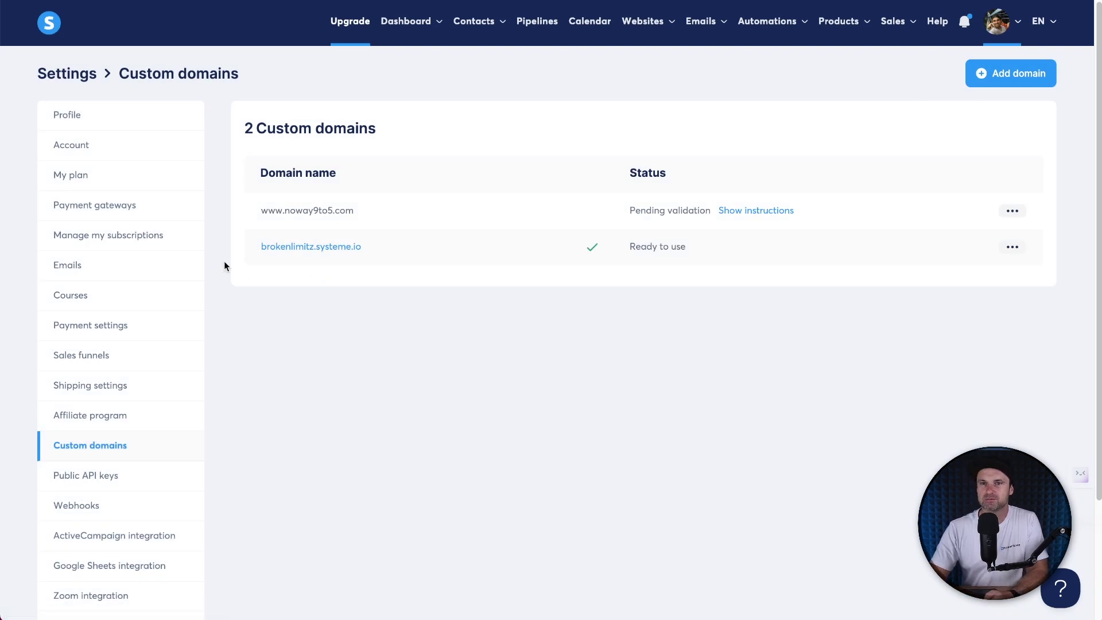
click(131, 276)
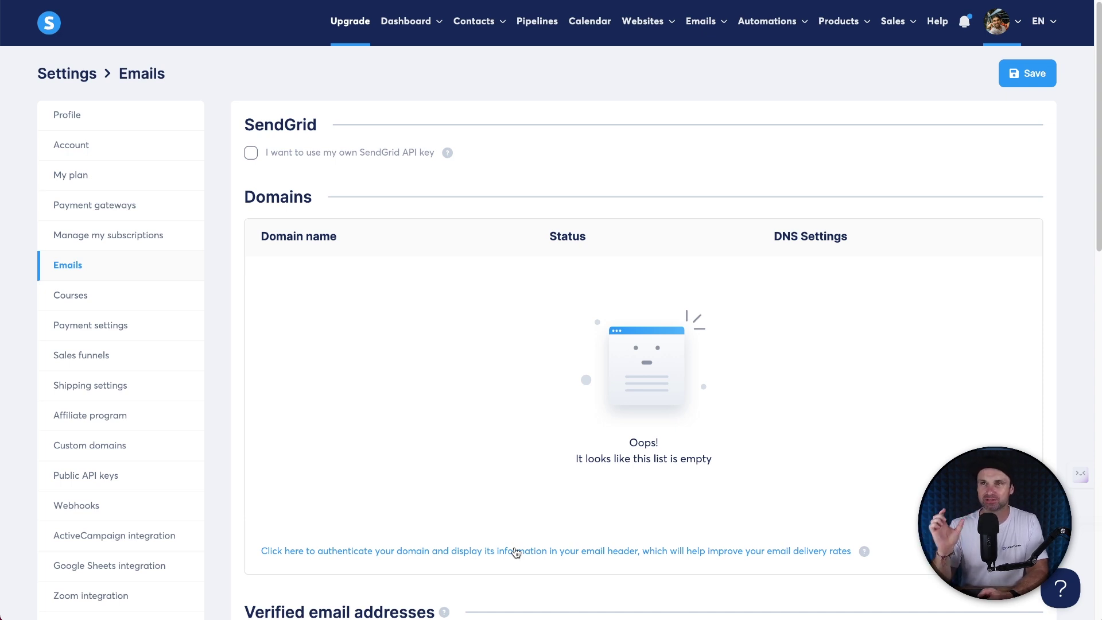
click(371, 558)
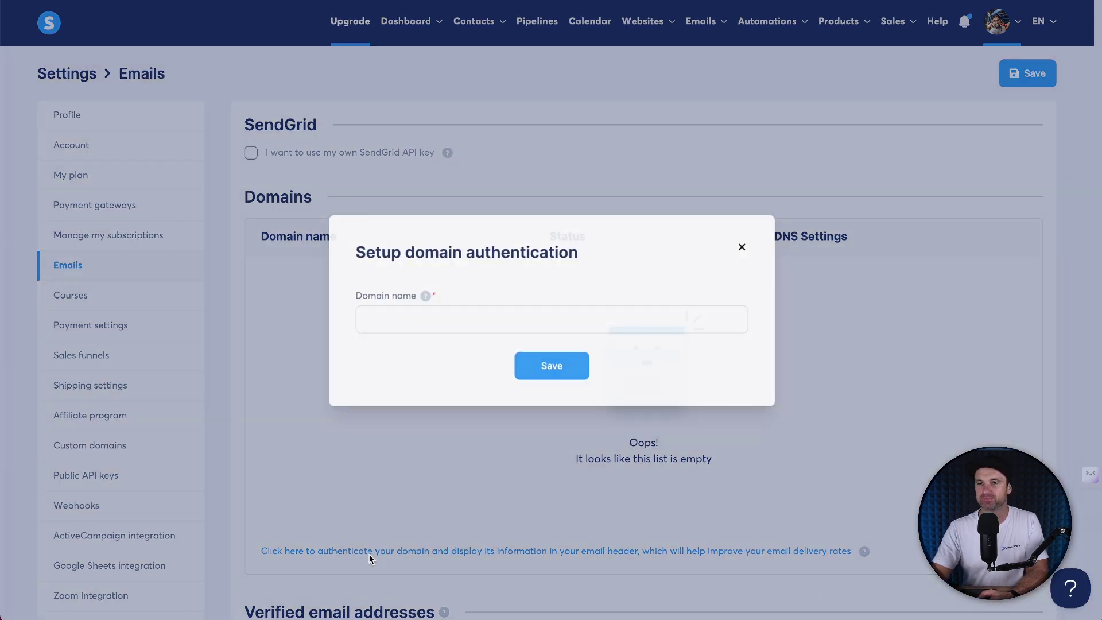
click(534, 320)
text(noway9to5.com)
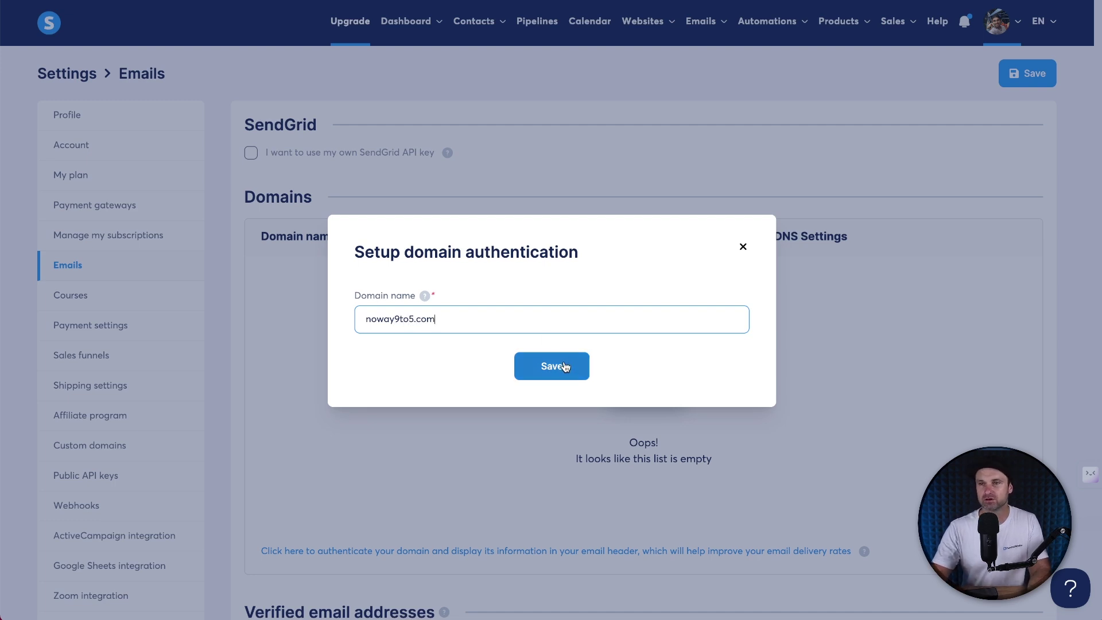
click(560, 367)
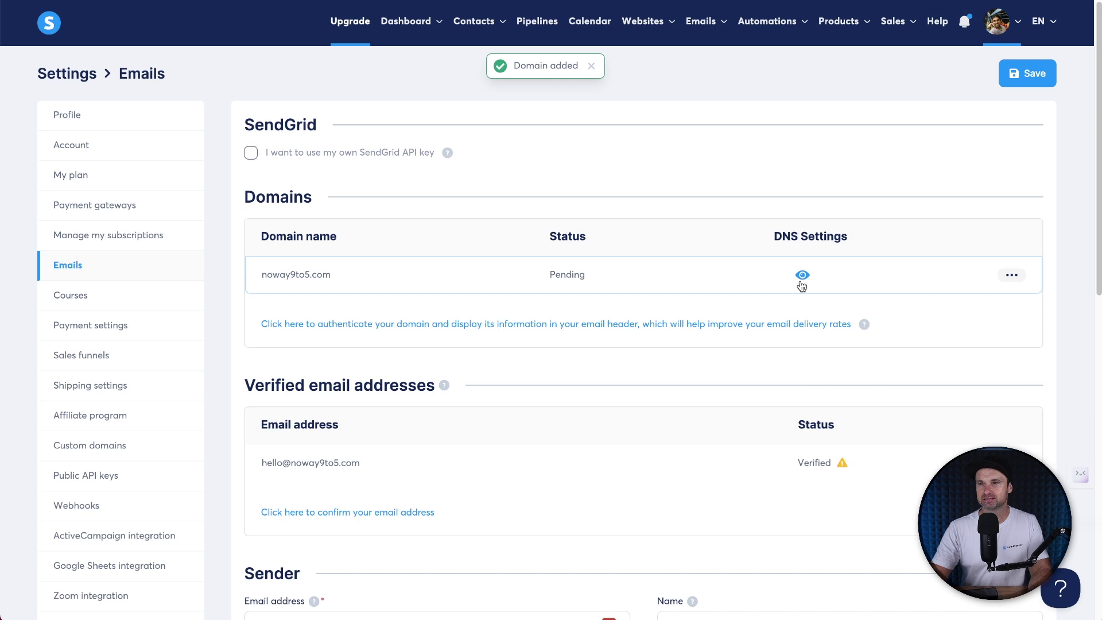
click(801, 275)
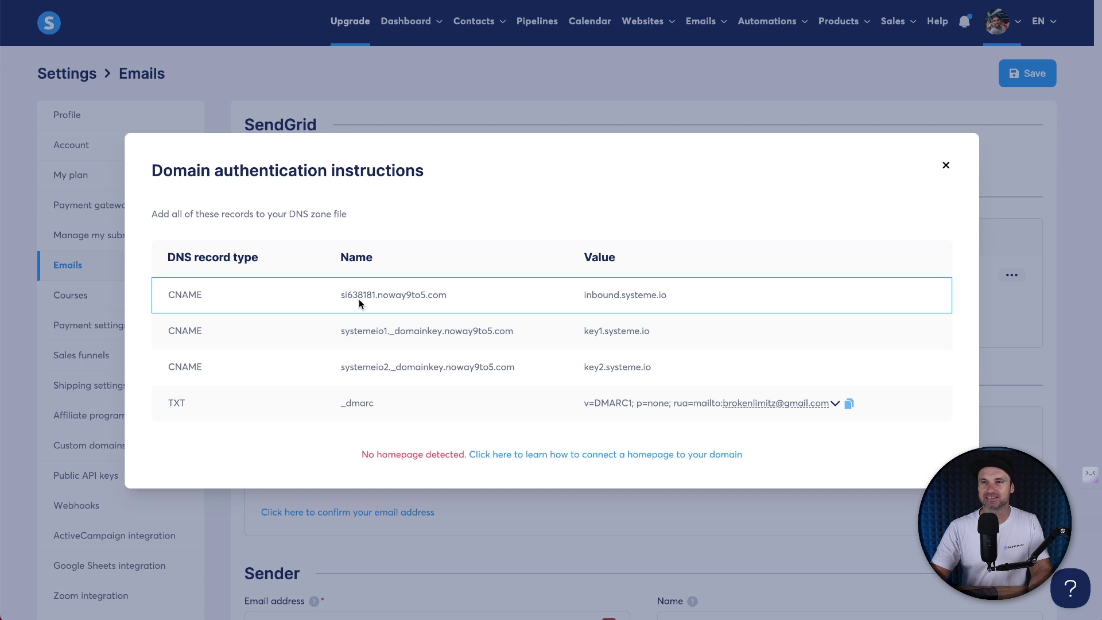
drag(333, 294, 376, 297)
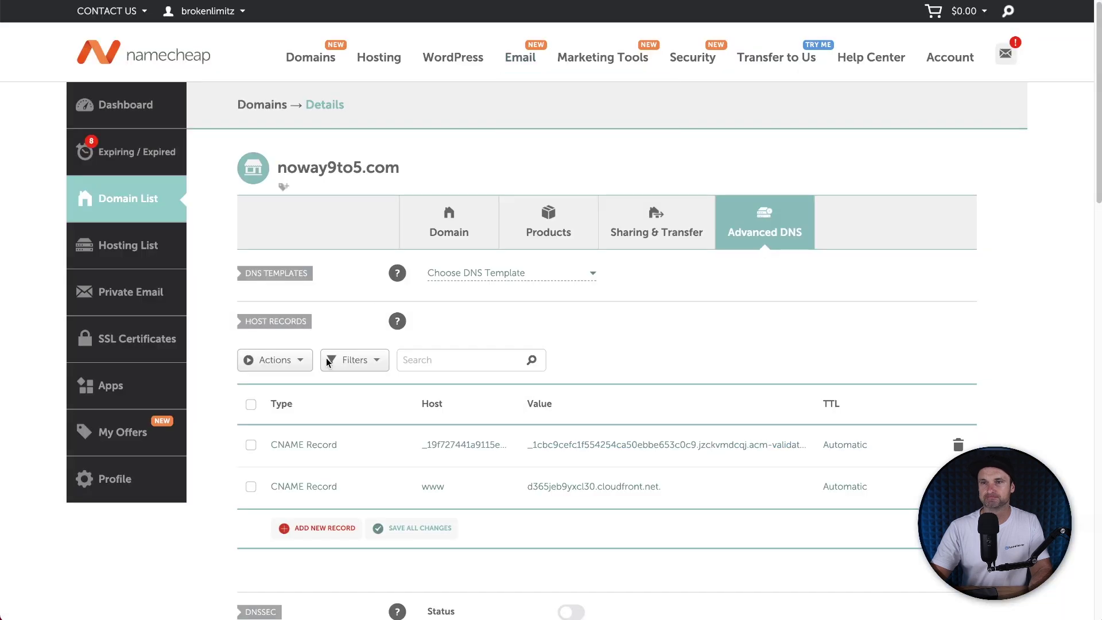
Step: Add a CNAME record with host si638181 pointing to inbound.systeme.io
click(293, 527)
scroll(283, 296, down, 1)
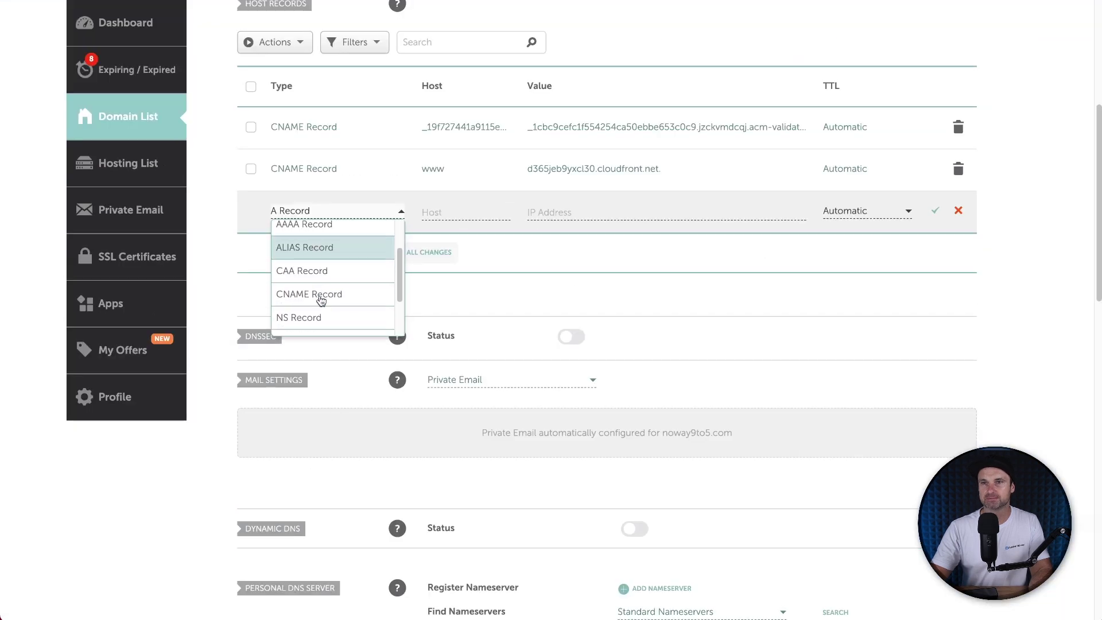
click(283, 294)
click(461, 218)
key(ctrl+v)
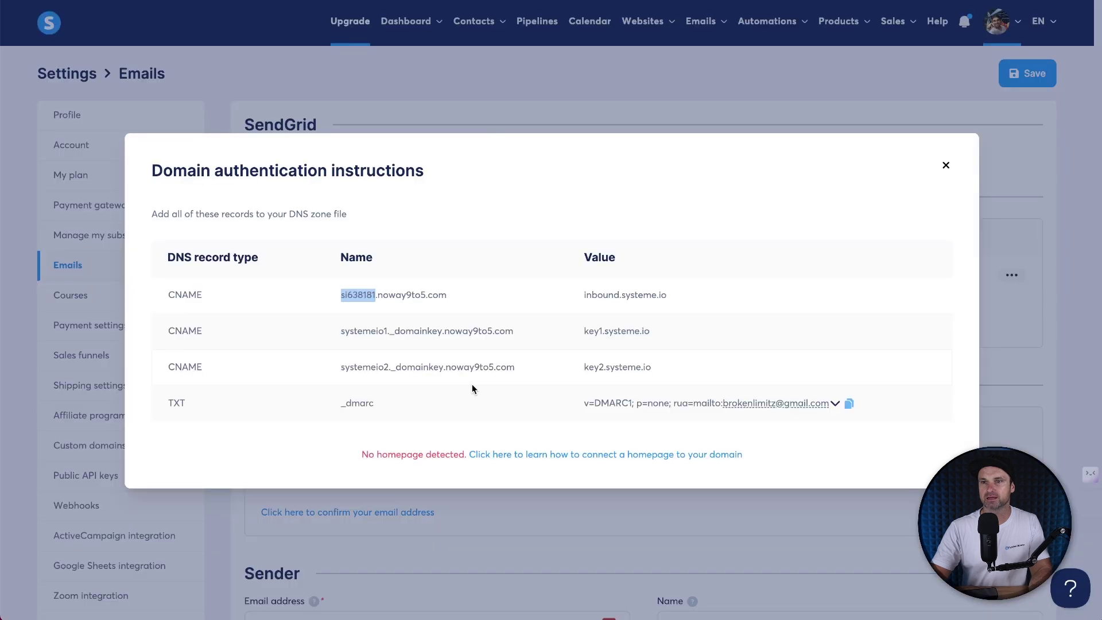
drag(583, 295, 669, 295)
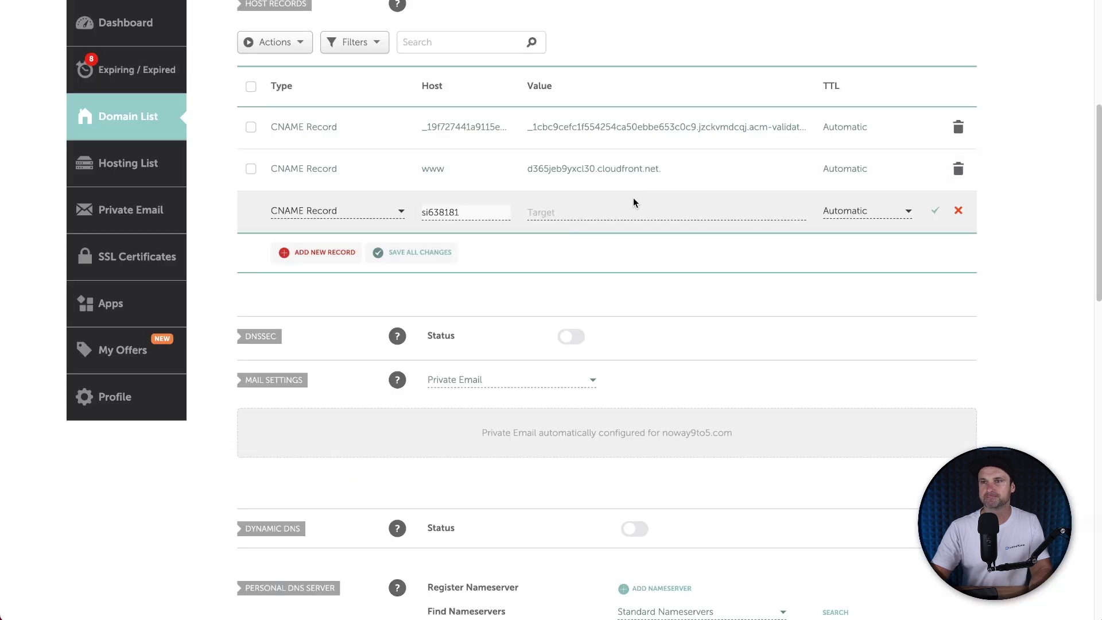
click(630, 212)
key(ctrl+v)
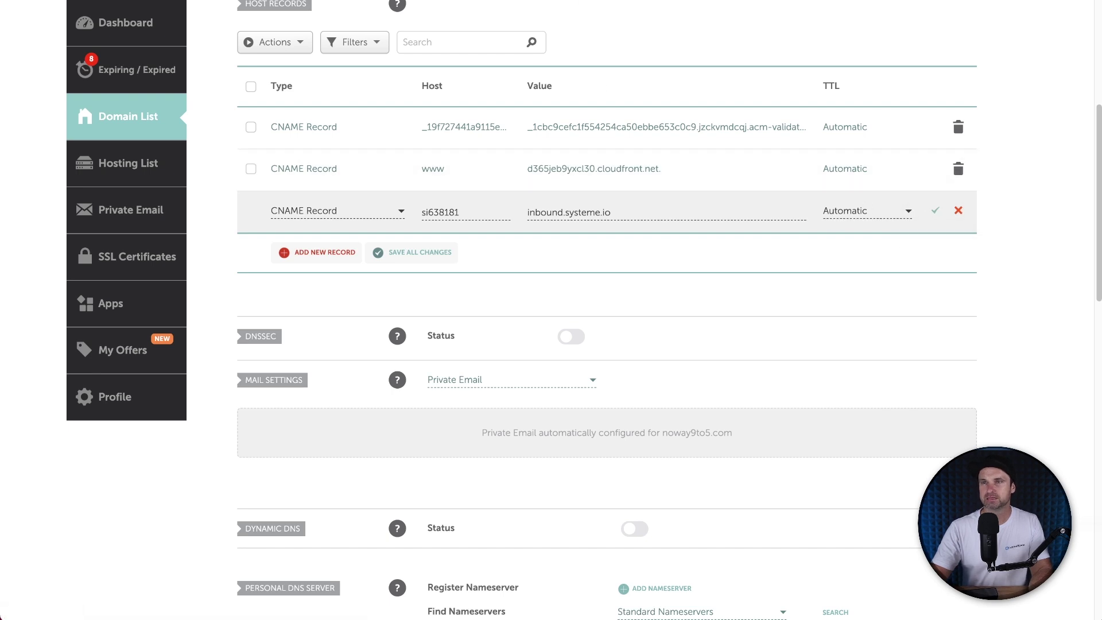
click(935, 211)
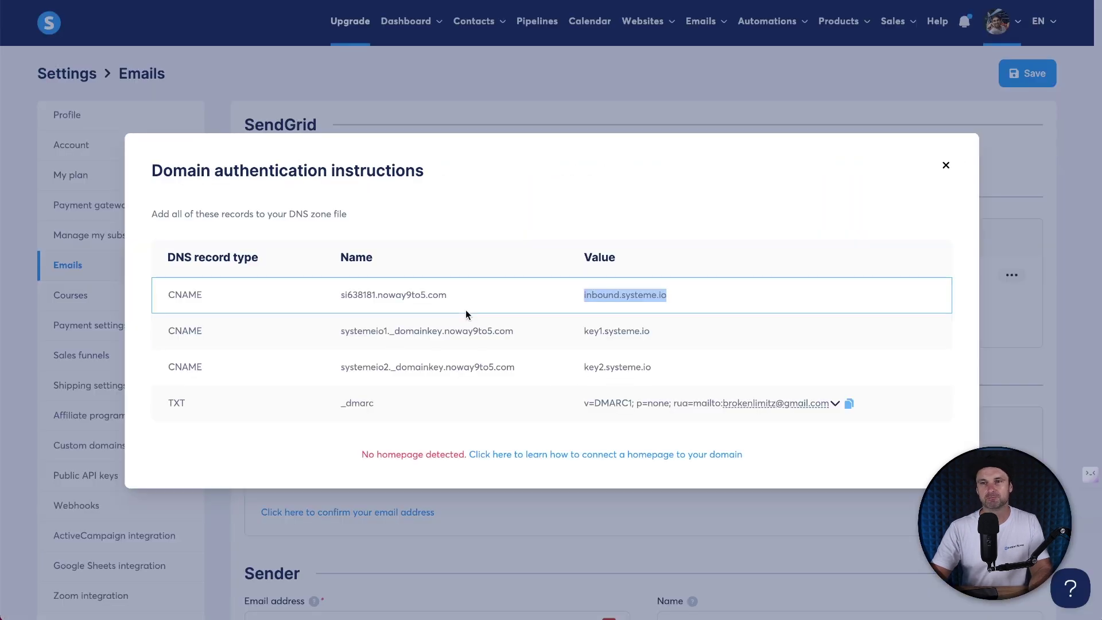
Step: Add a CNAME record with host systemeio1._domainkey pointing to key1.systeme.io
drag(338, 333, 410, 356)
drag(445, 339, 442, 338)
key(super+c)
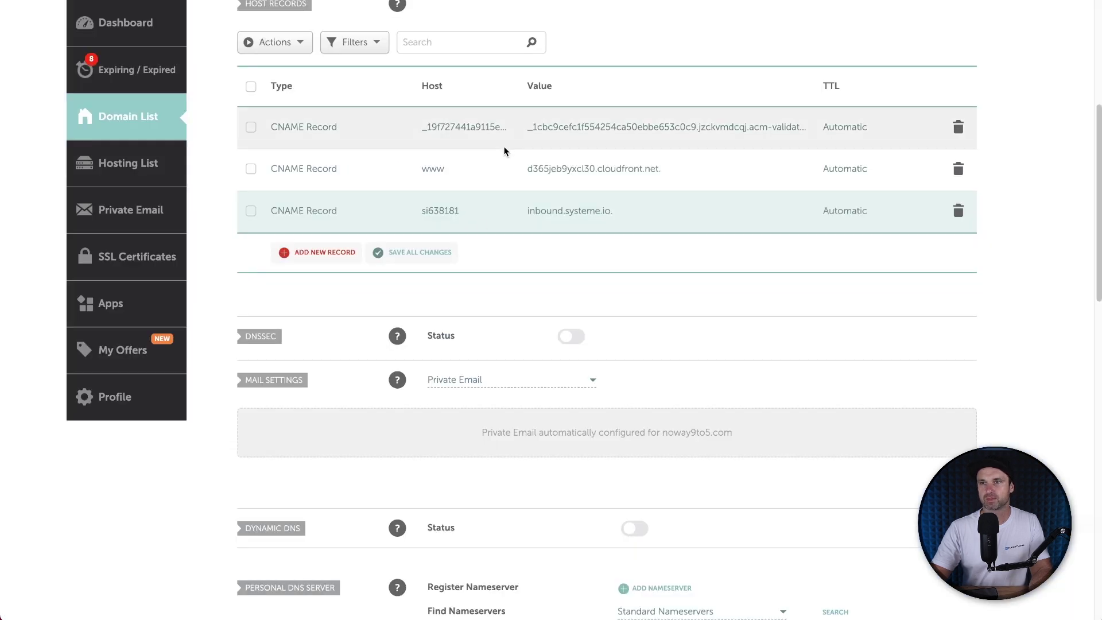
click(338, 262)
scroll(326, 293, down, 1)
click(318, 303)
click(424, 191)
key(super+v)
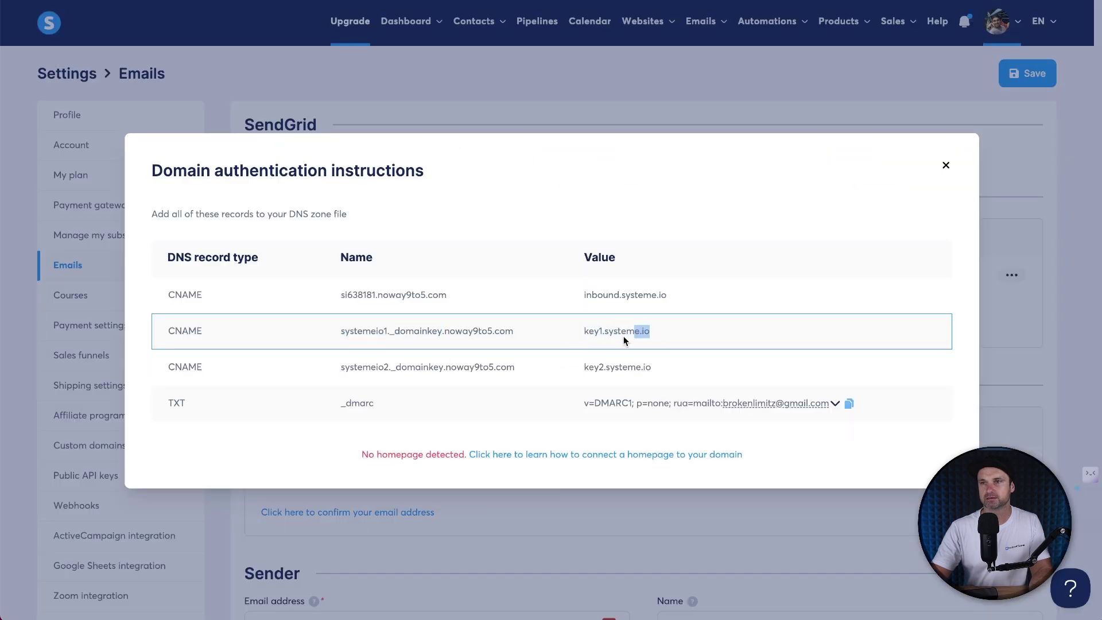
drag(584, 339, 650, 332)
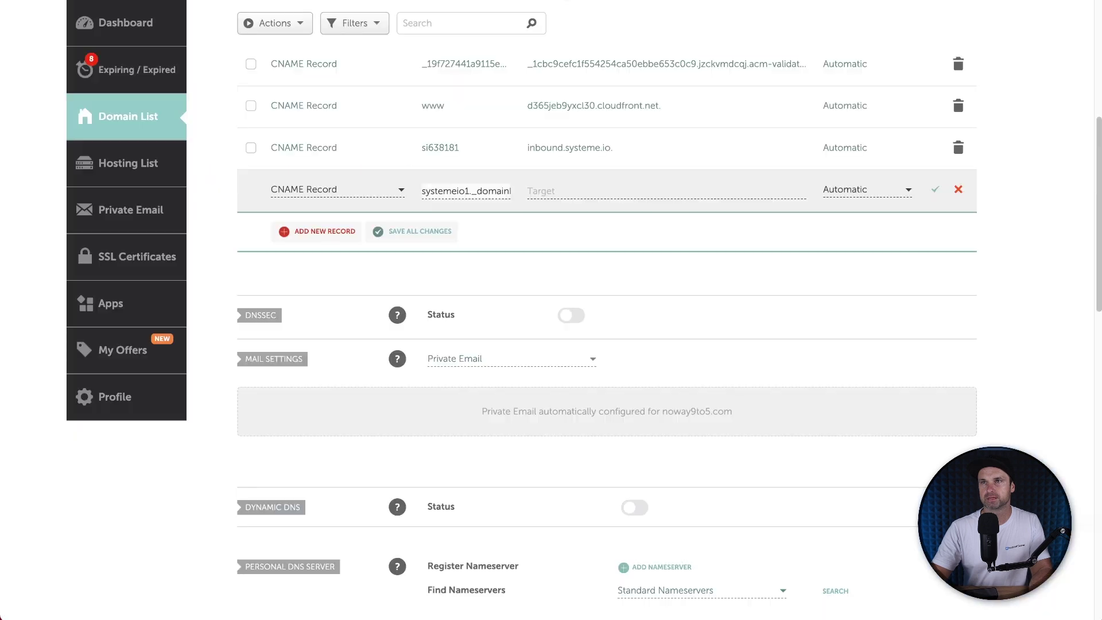
text(key1.systeme.io)
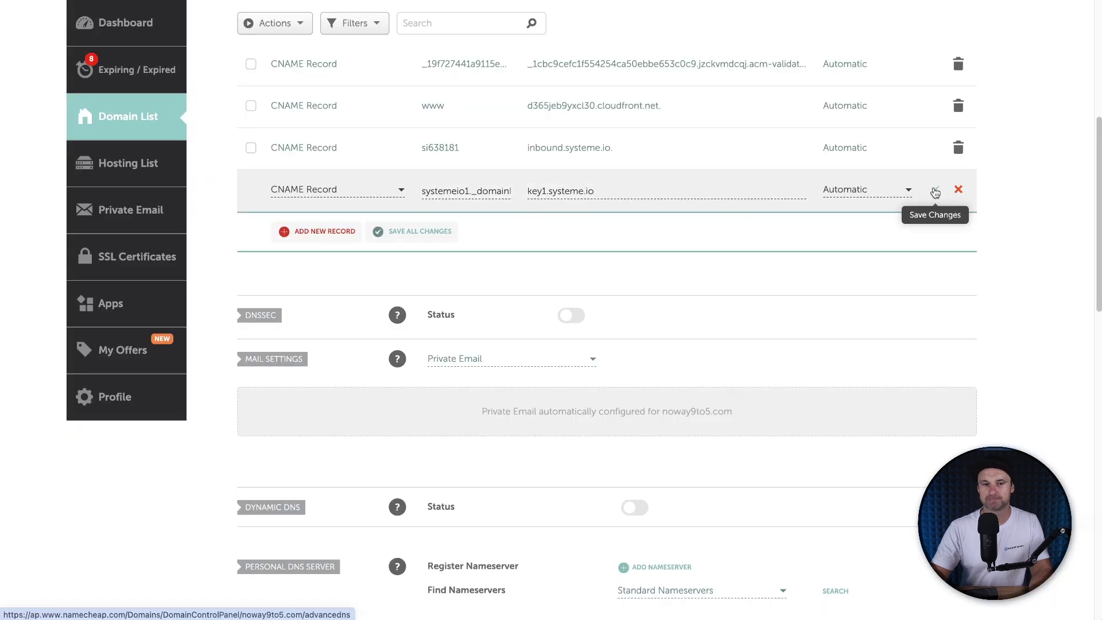
click(936, 193)
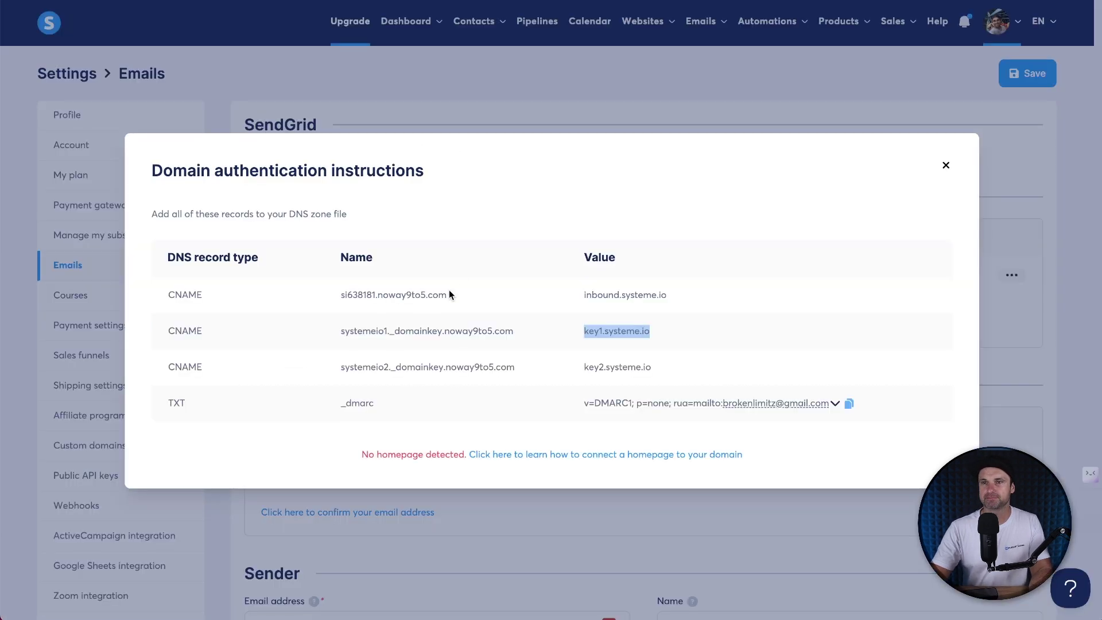
Step: Add a CNAME record systemeio2._domainkey pointing to key2.systeme.io, then copy the _dmarc host
drag(341, 367, 445, 365)
key(ctrl+c)
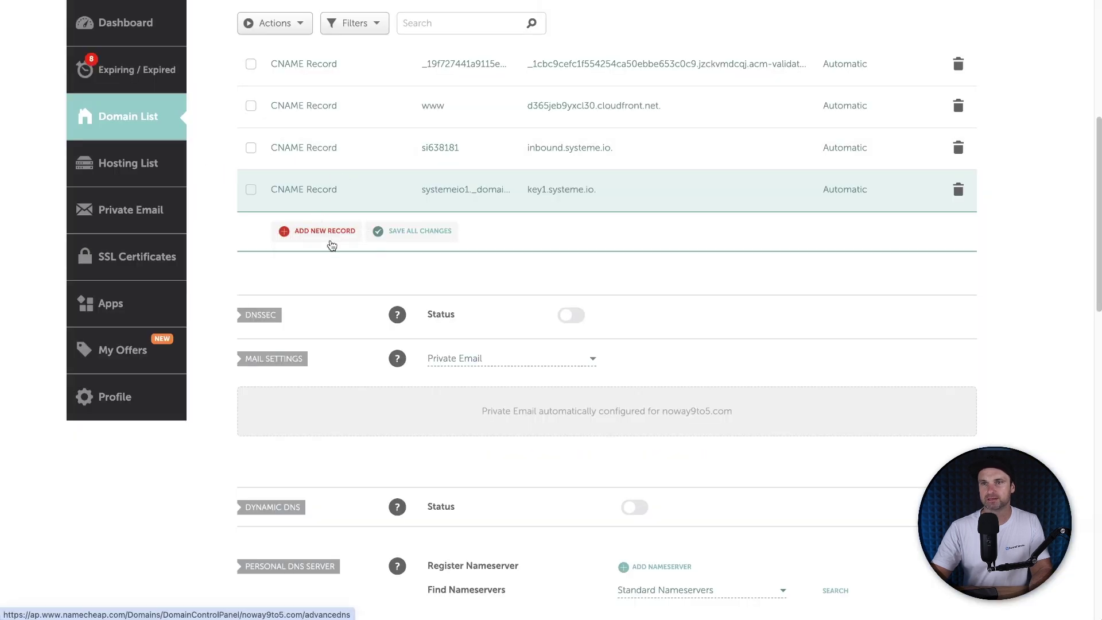
click(333, 230)
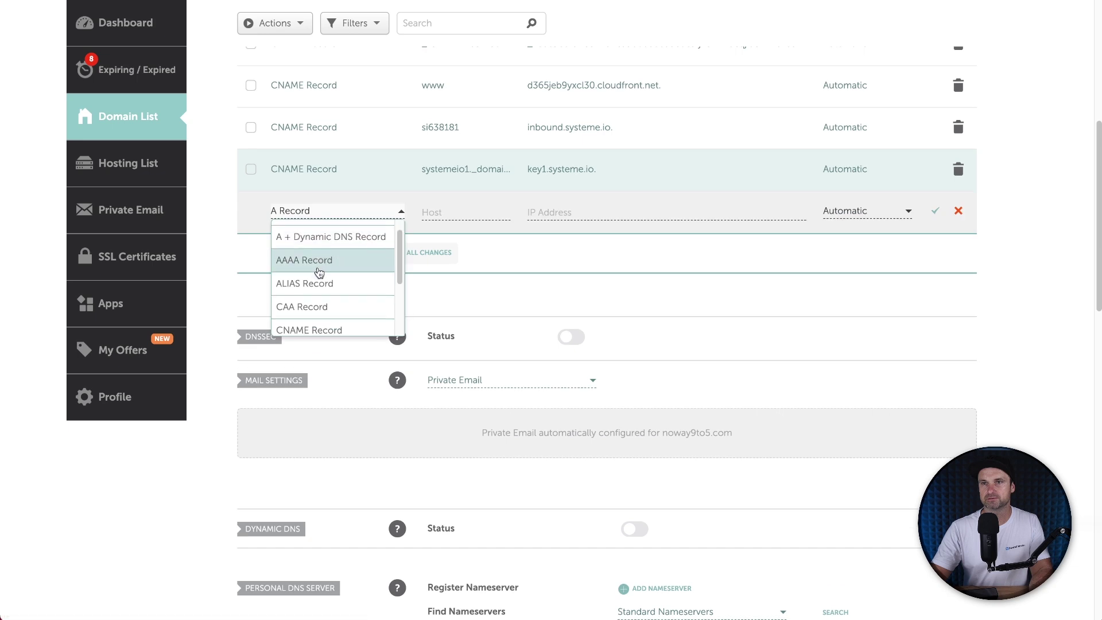
click(308, 320)
click(447, 214)
key(ctrl+v)
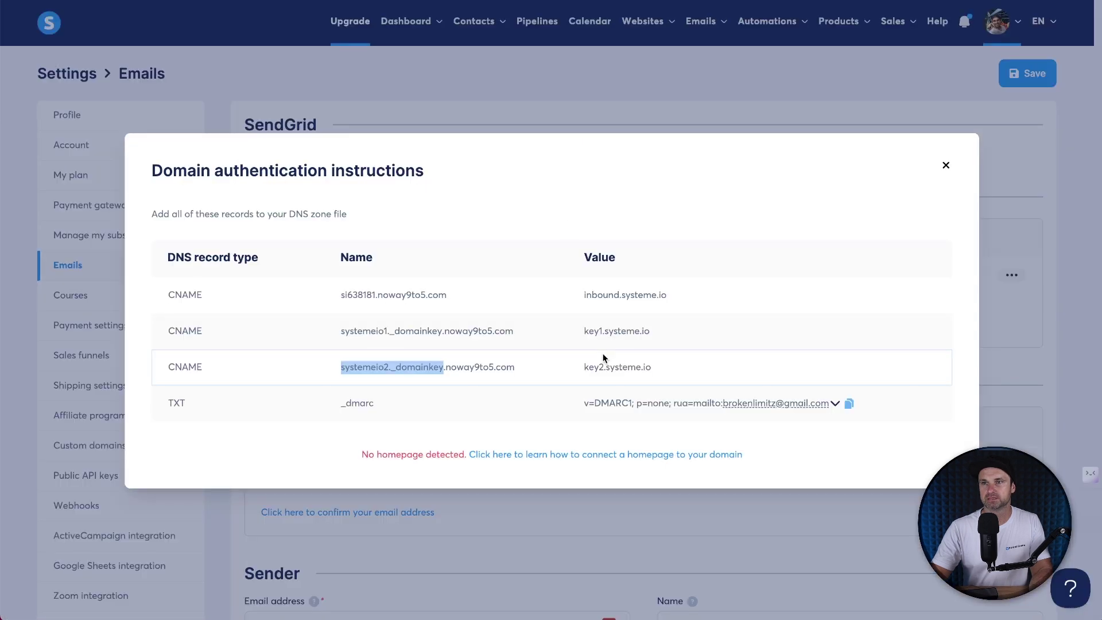
drag(582, 366, 649, 363)
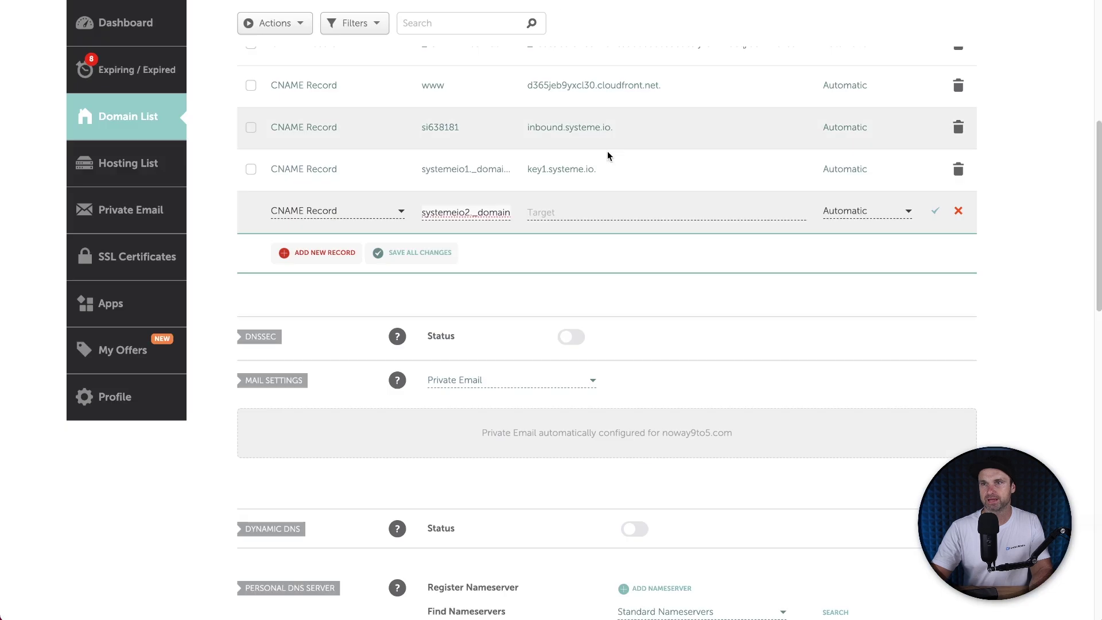
click(591, 210)
text(key2.systeme.io)
click(935, 212)
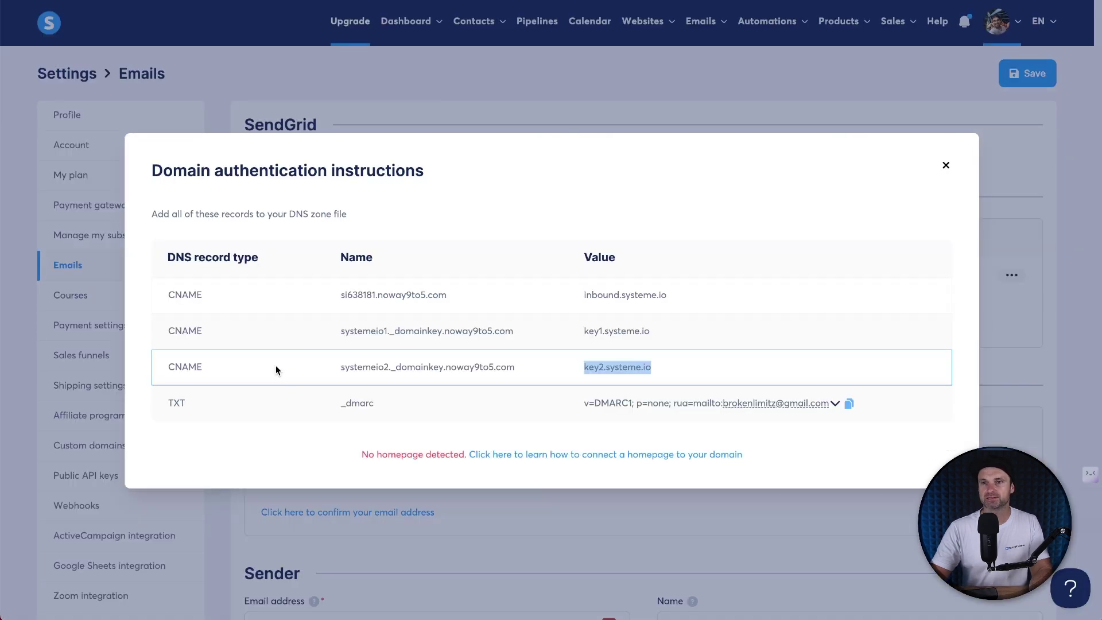
drag(191, 410, 166, 407)
drag(341, 404, 414, 405)
key(ctrl+c)
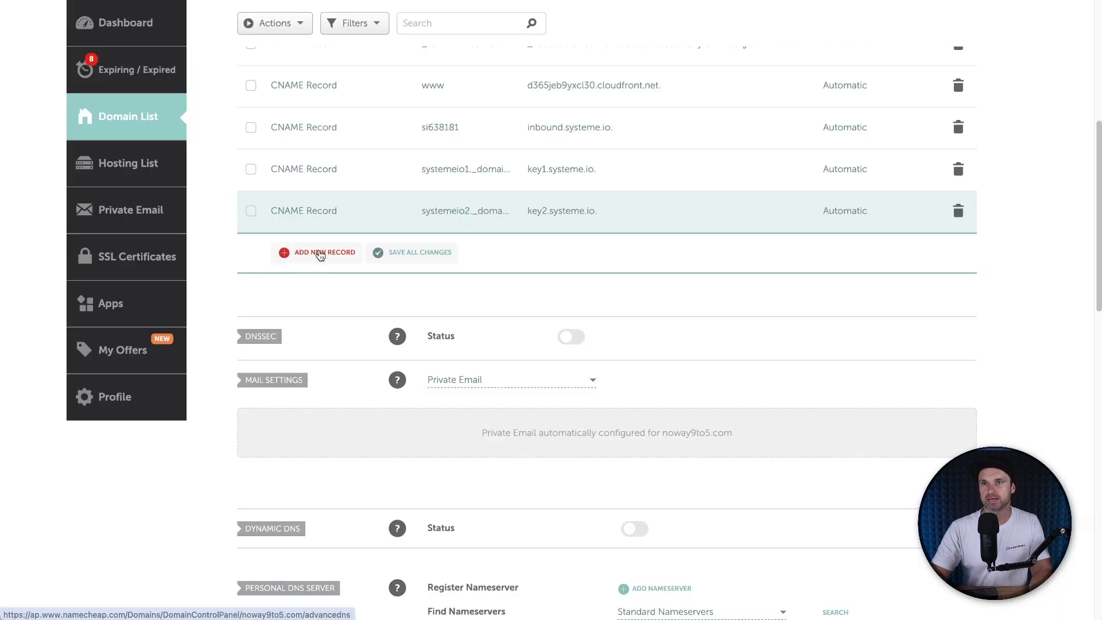
Step: Add a TXT record with host _dmarc holding the copied DMARC value (v=DMARC1; p=none)
click(319, 253)
scroll(317, 278, down, 3)
click(316, 300)
click(439, 209)
key(ctrl+v)
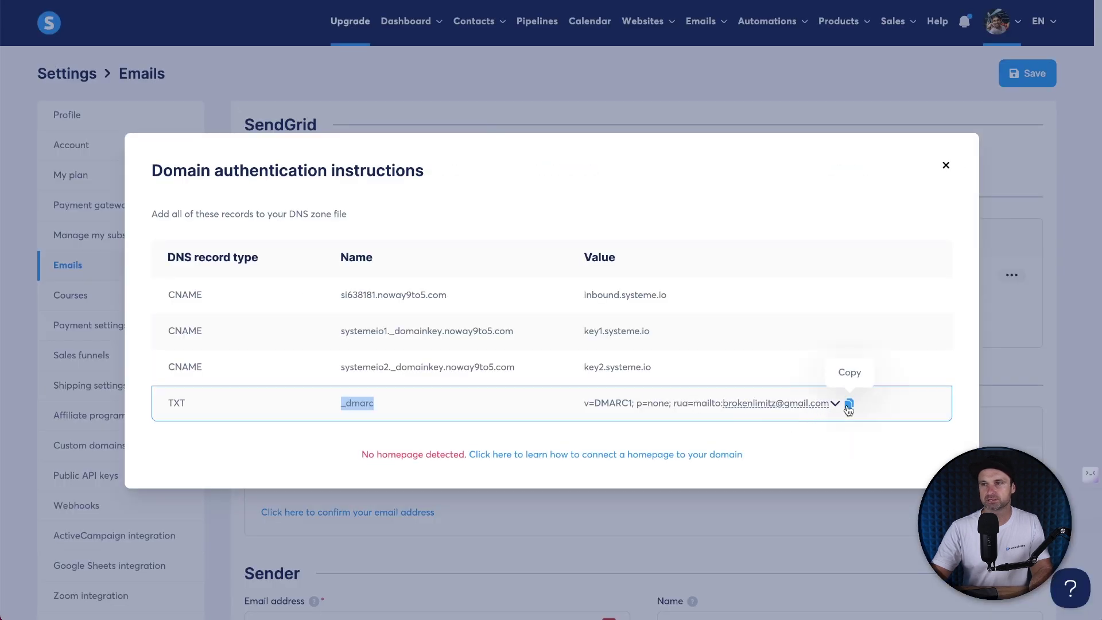
click(849, 404)
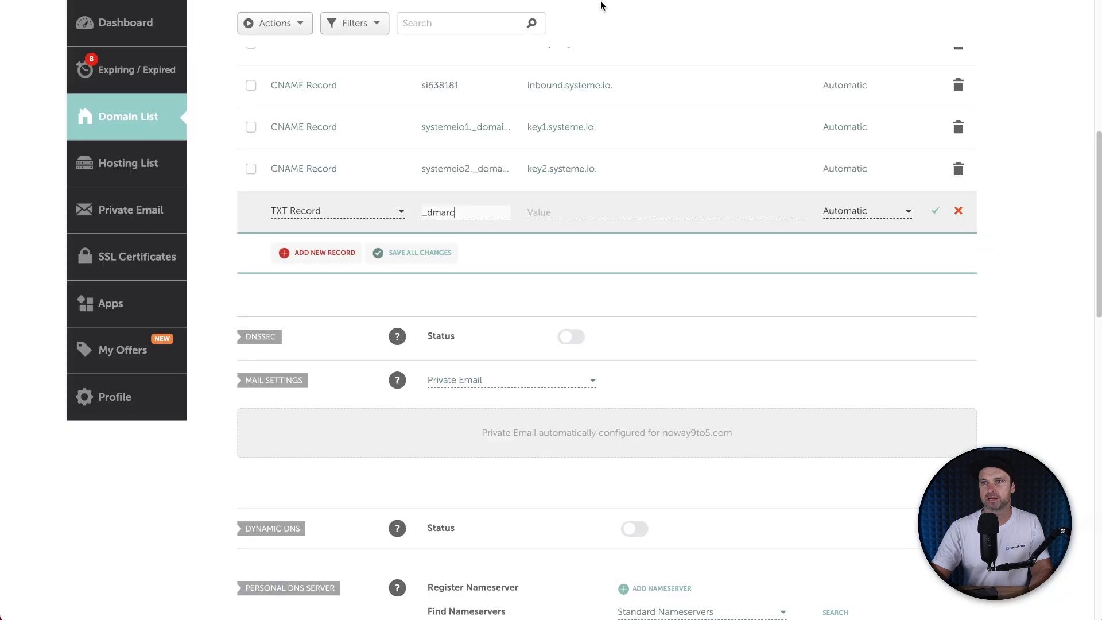
click(593, 209)
key(ctrl+v)
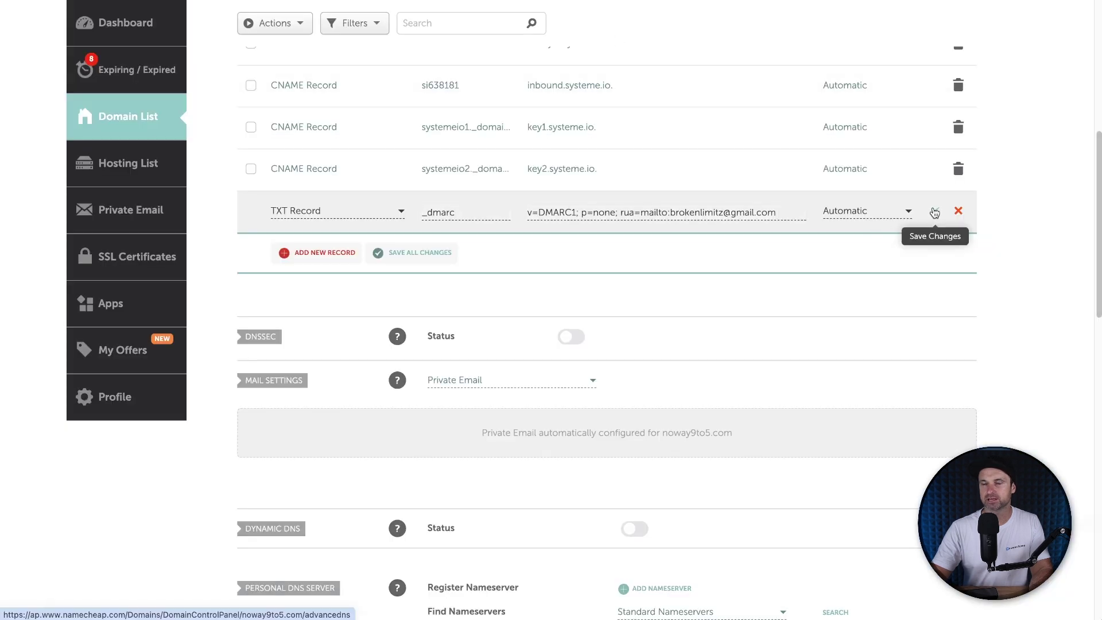
click(936, 213)
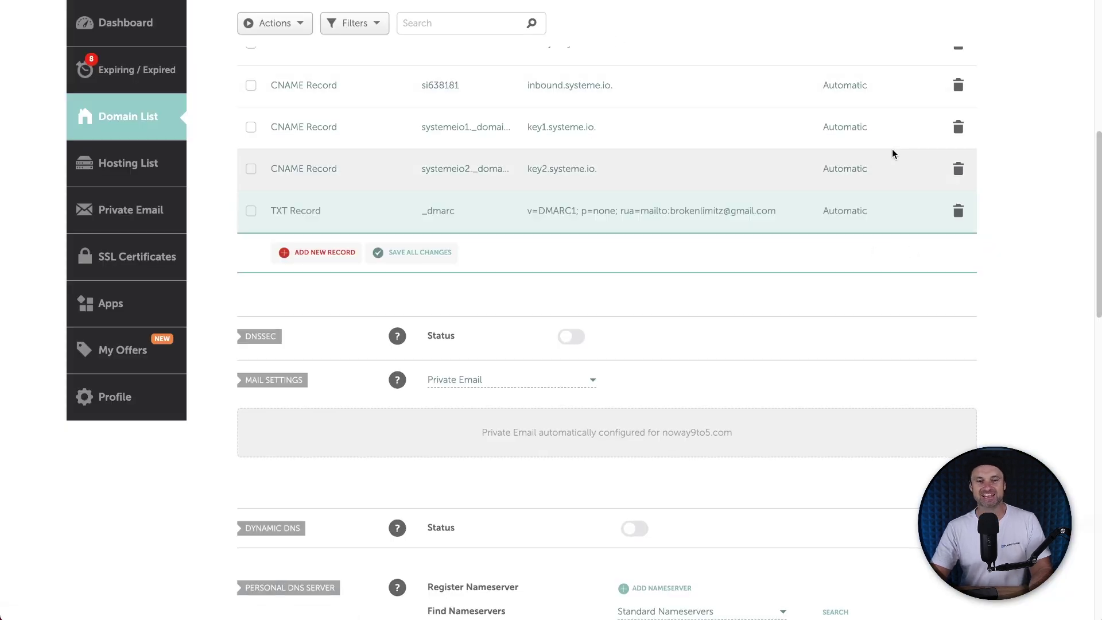
scroll(728, 268, up, 5)
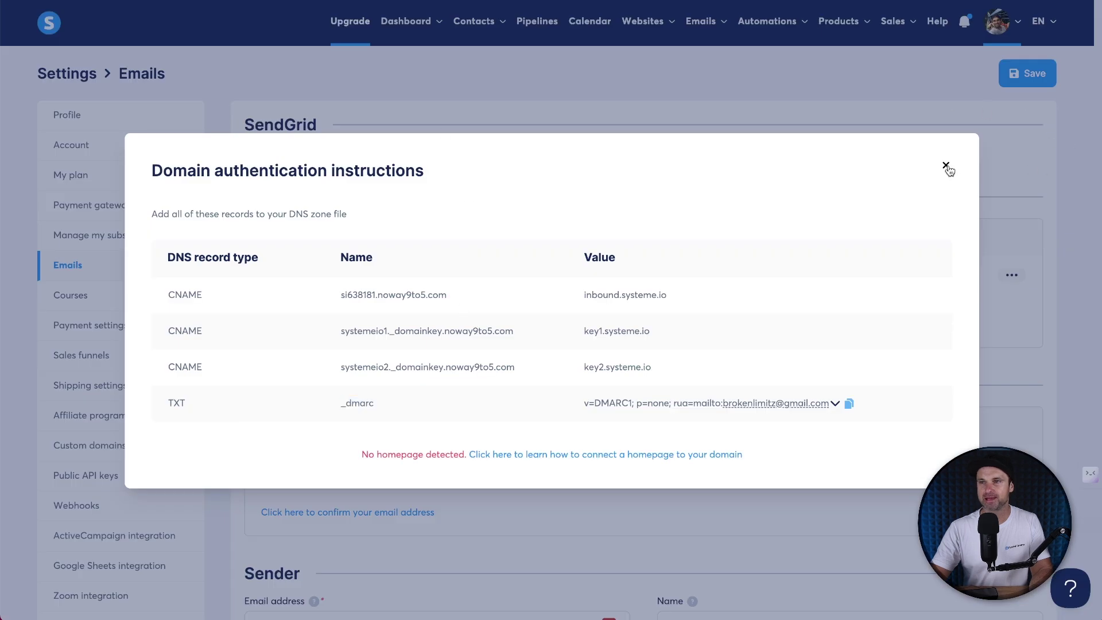
Step: Open Systeme.io's new sender email form with an empty Email field, then view Namecheap's Private Email subscriptions
click(946, 165)
scroll(717, 264, down, 3)
scroll(690, 254, up, 3)
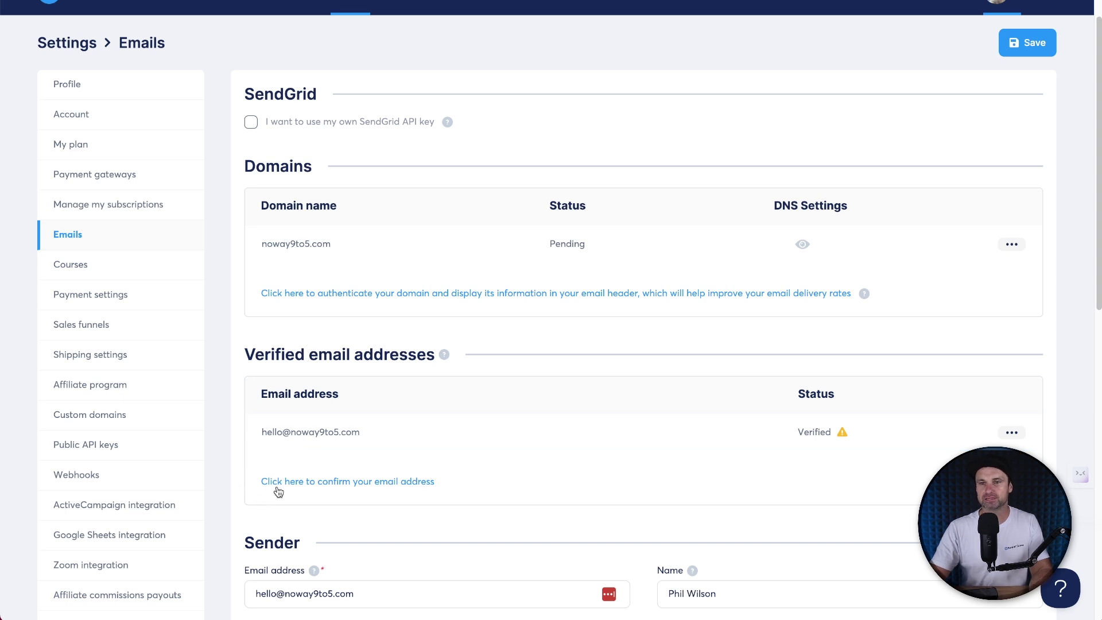
click(368, 484)
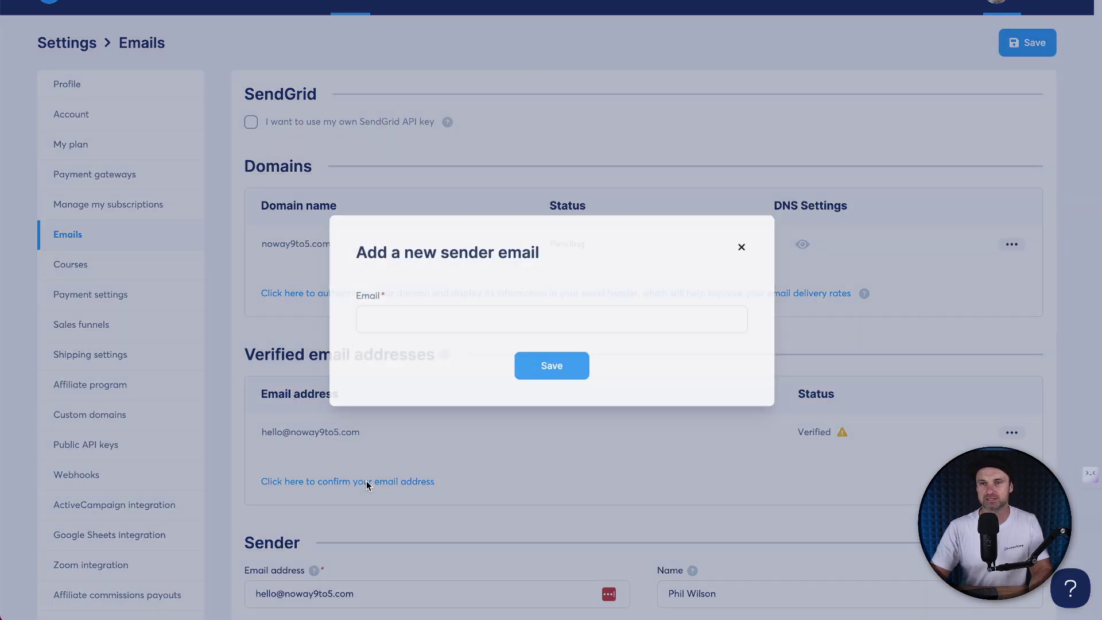
click(428, 327)
text(hello@)
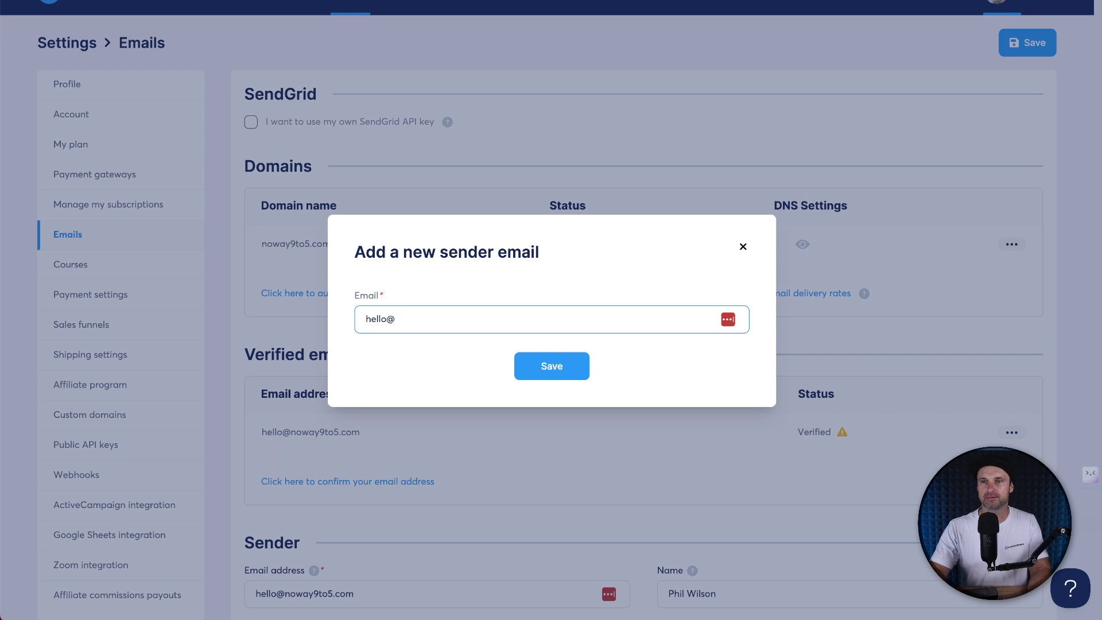
key(ctrl+a)
key(BackSpace)
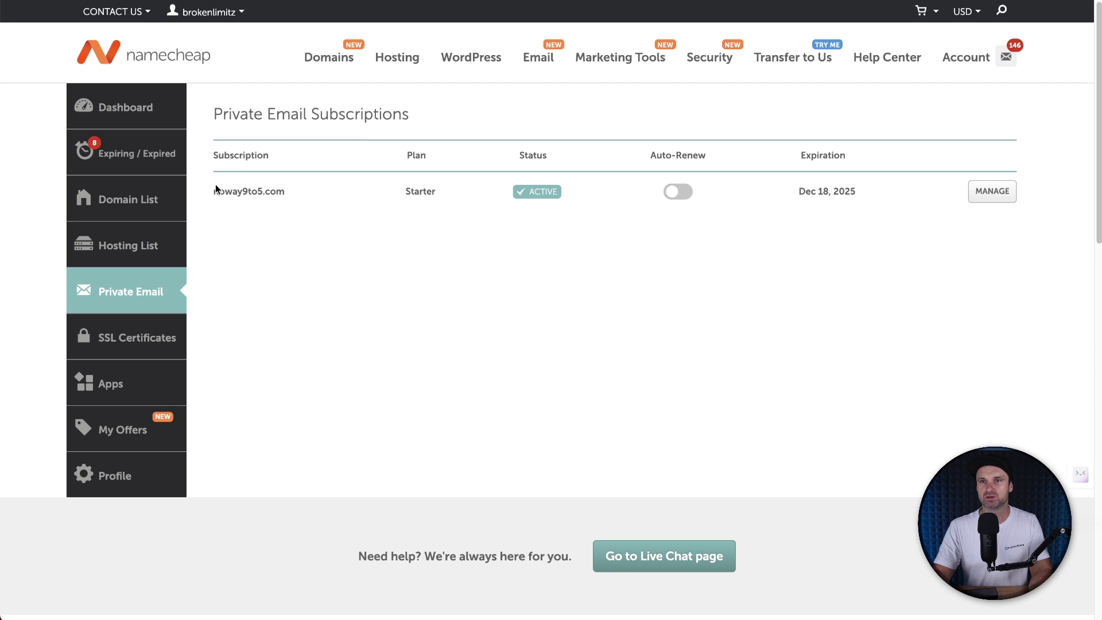
drag(216, 184, 433, 187)
click(362, 198)
Step: Manage the noway9to5.com Private Email subscription and open its mailbox in webmail
click(980, 175)
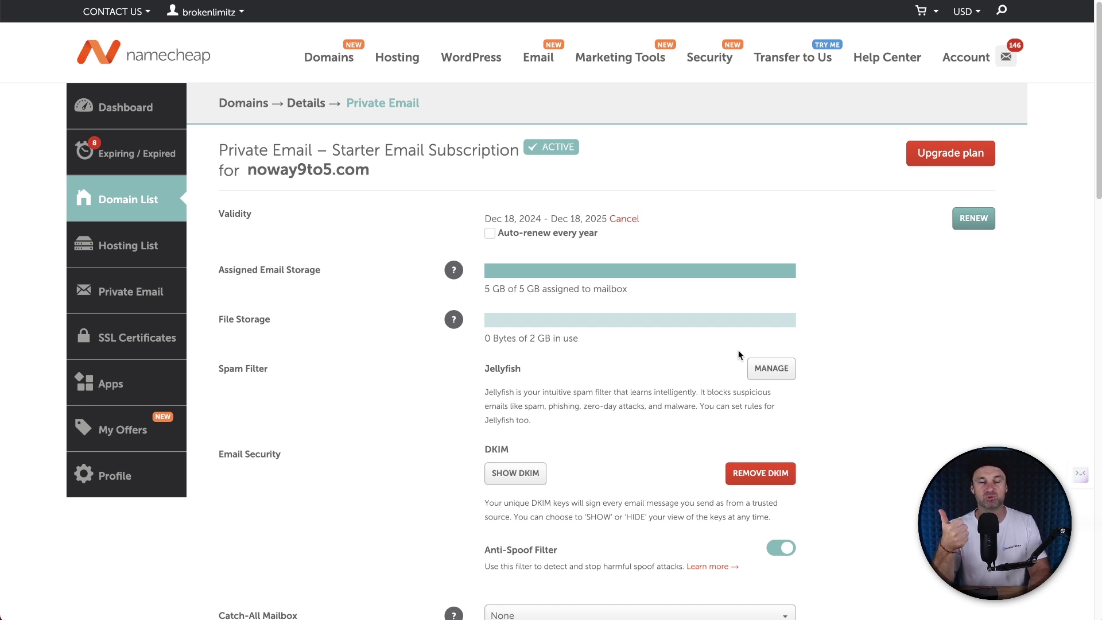
scroll(739, 355, down, 5)
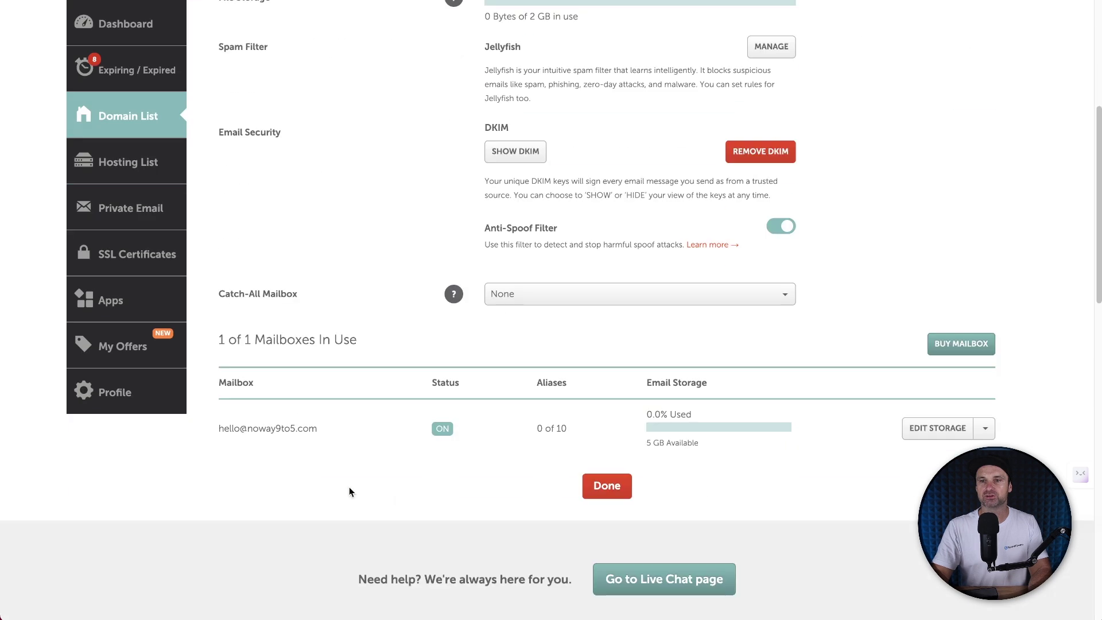
drag(229, 430, 317, 430)
click(383, 425)
scroll(383, 425, up, 3)
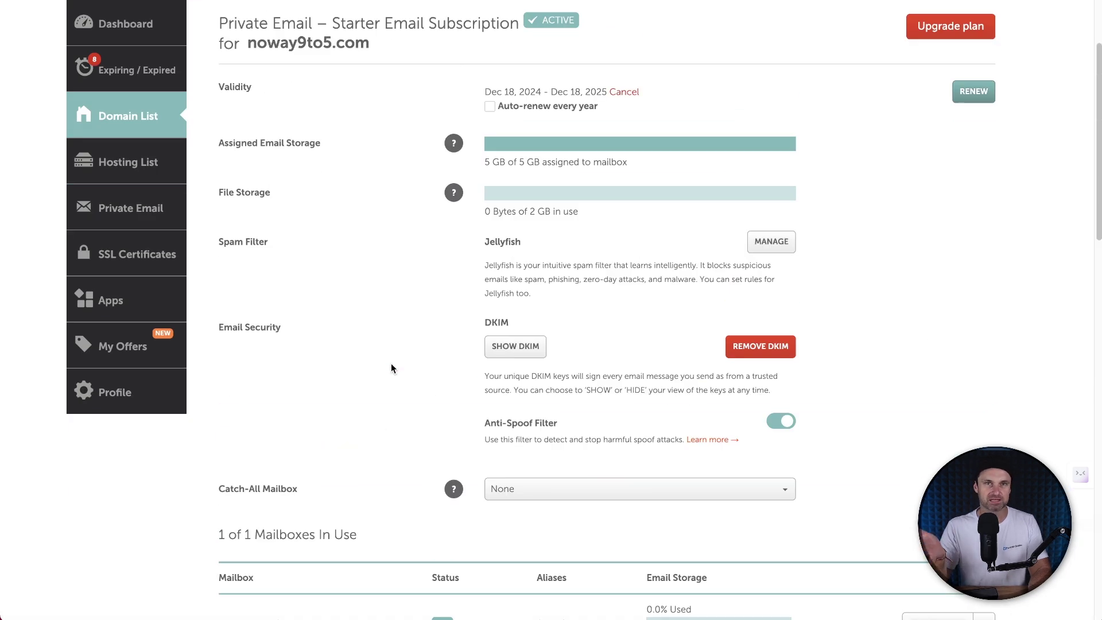
scroll(391, 364, up, 2)
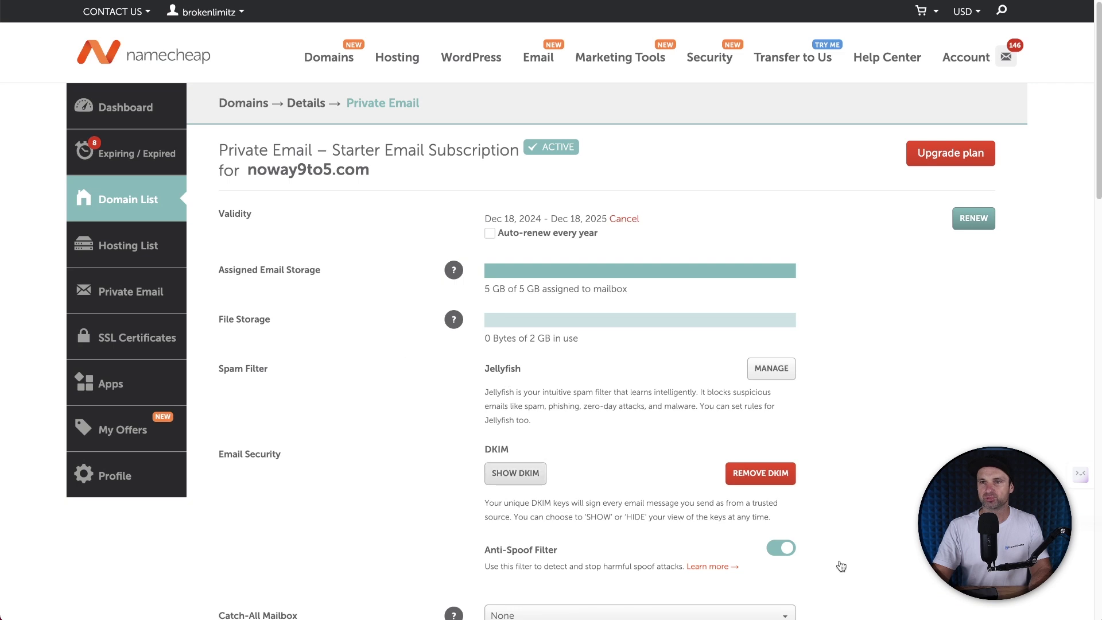
scroll(863, 322, down, 4)
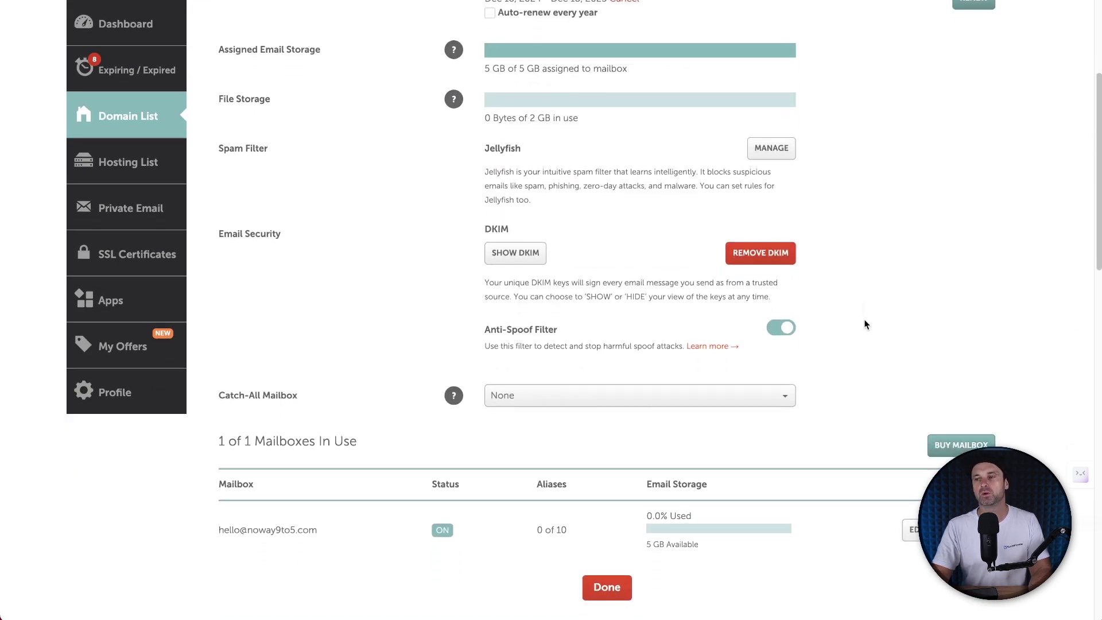
scroll(628, 538, down, 2)
drag(220, 413, 304, 414)
click(337, 419)
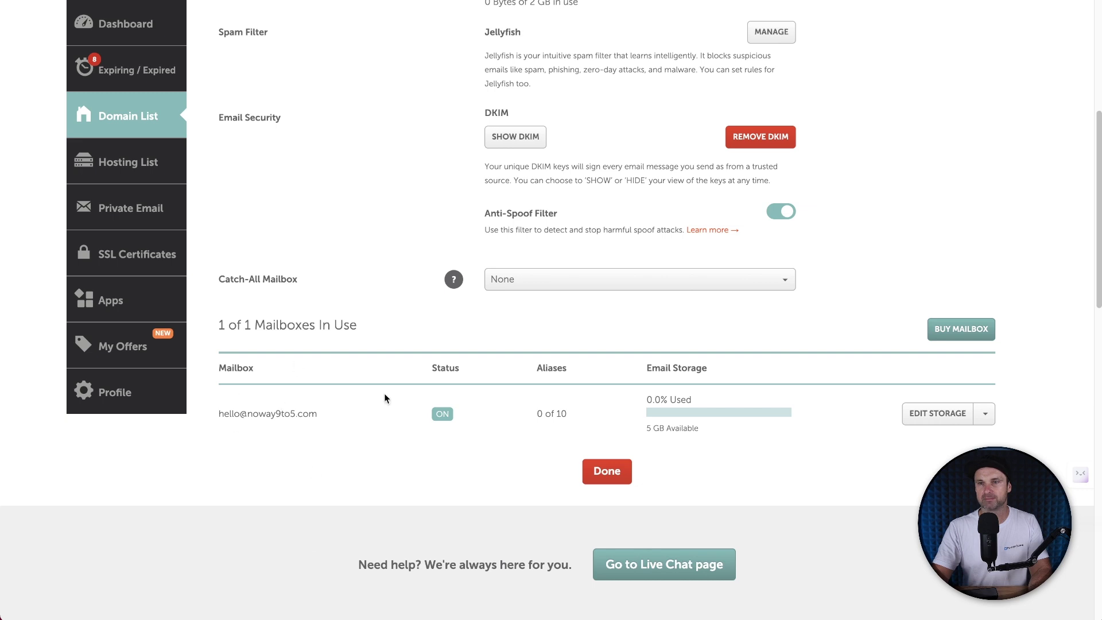
click(985, 414)
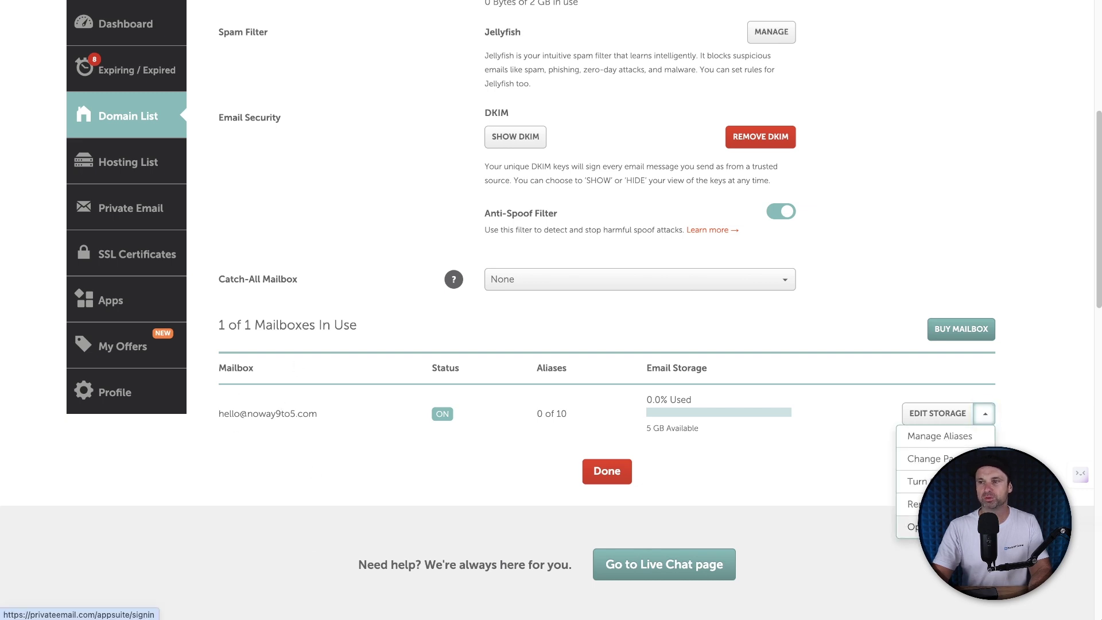
click(911, 526)
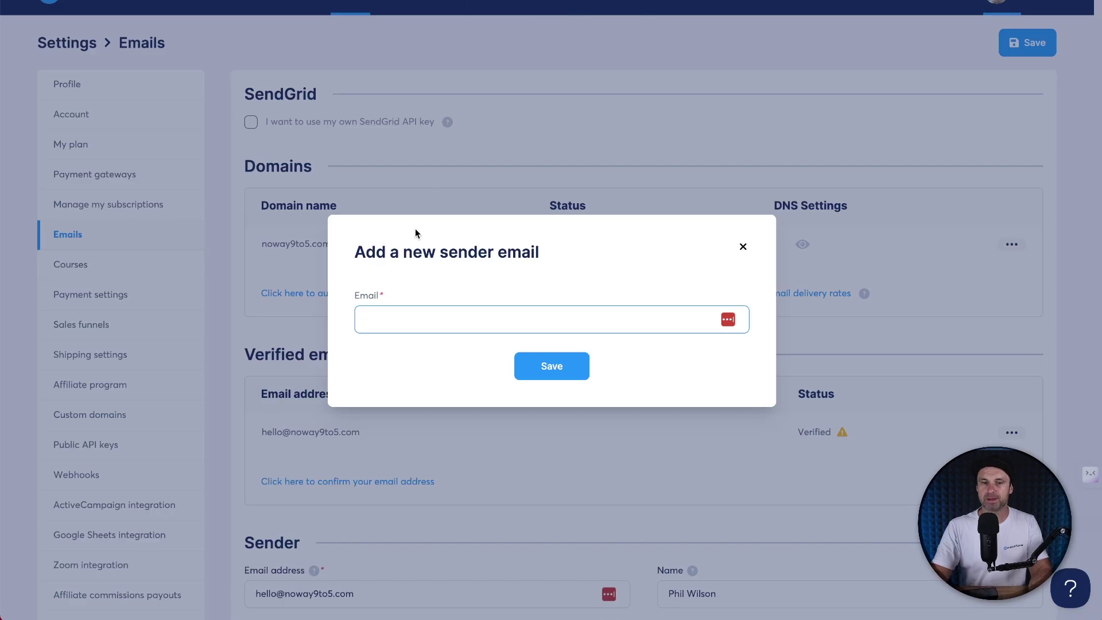
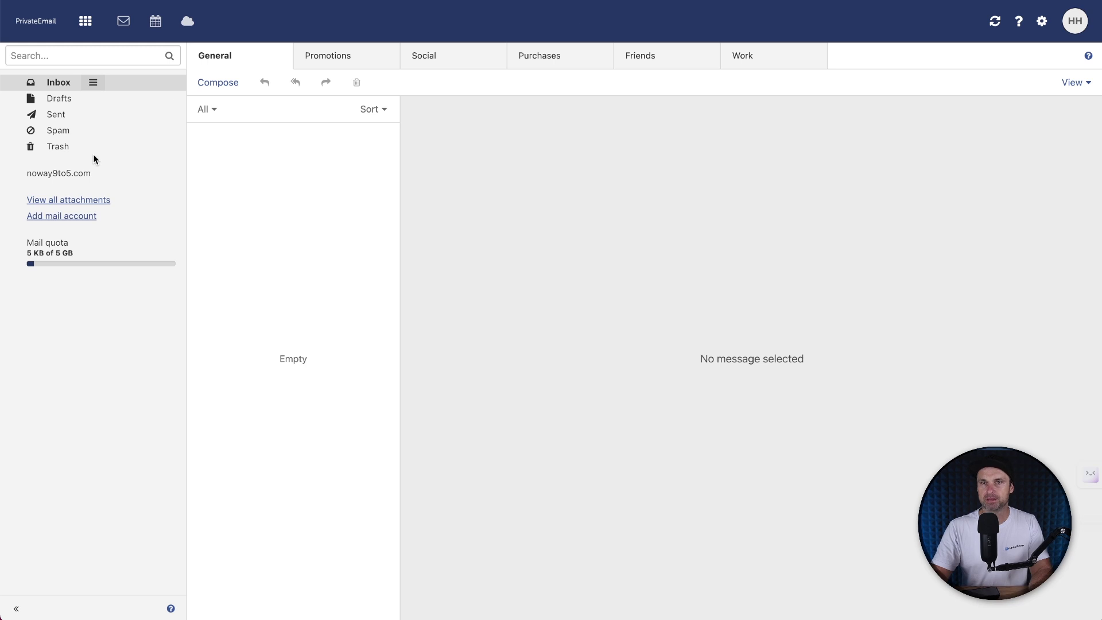
Step: Enter the noway9to5.com sender address, then follow the verification link in Systeme.io's email in Trash
click(93, 152)
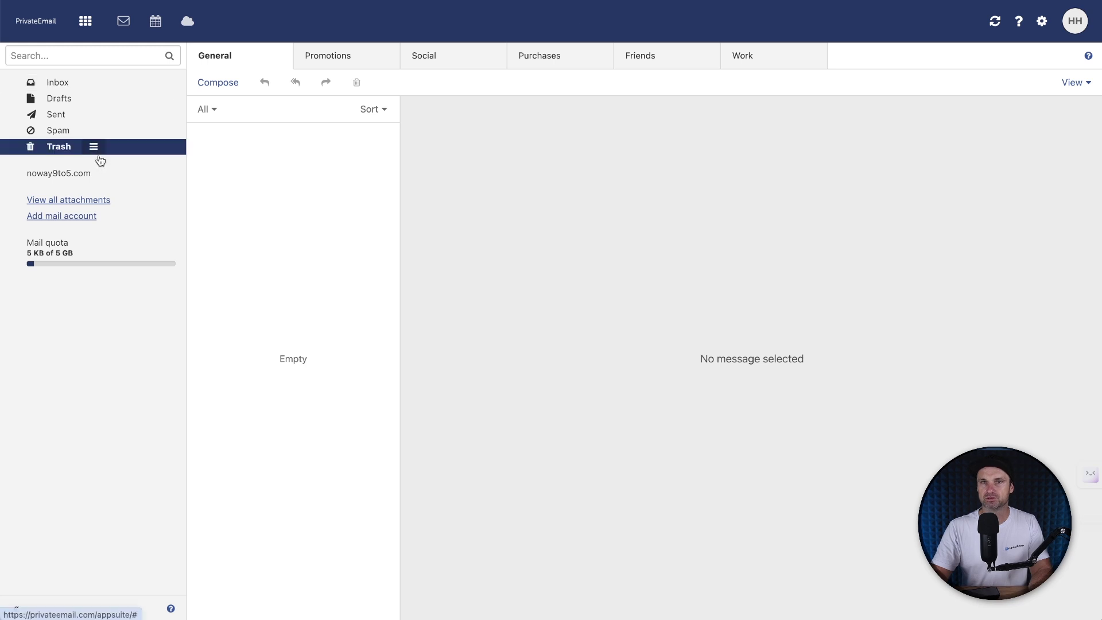
click(273, 141)
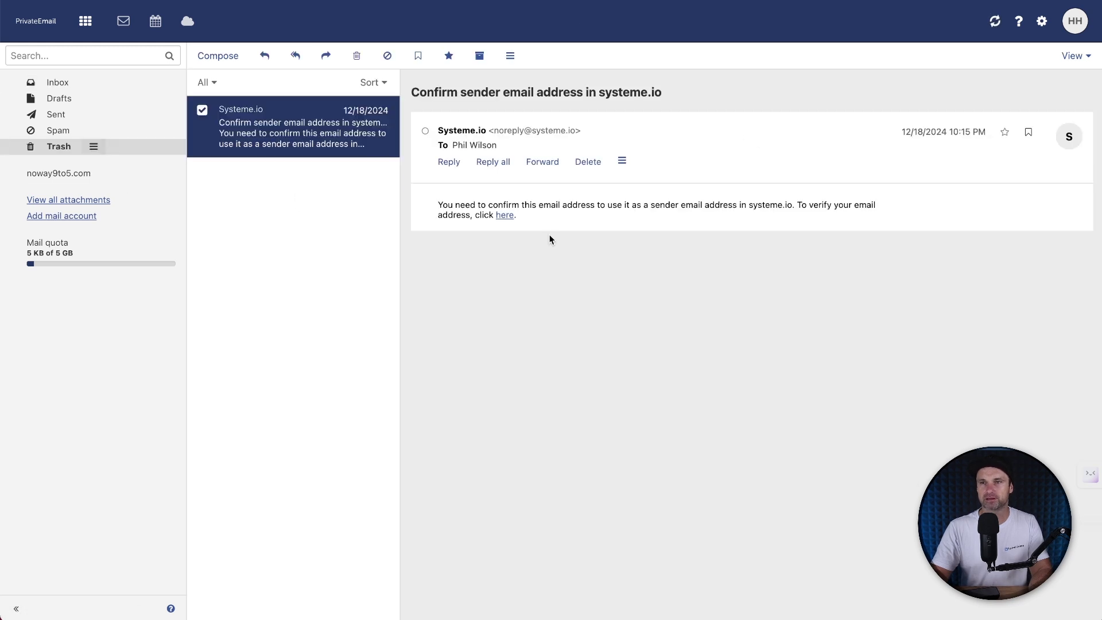
drag(409, 92, 663, 92)
click(706, 91)
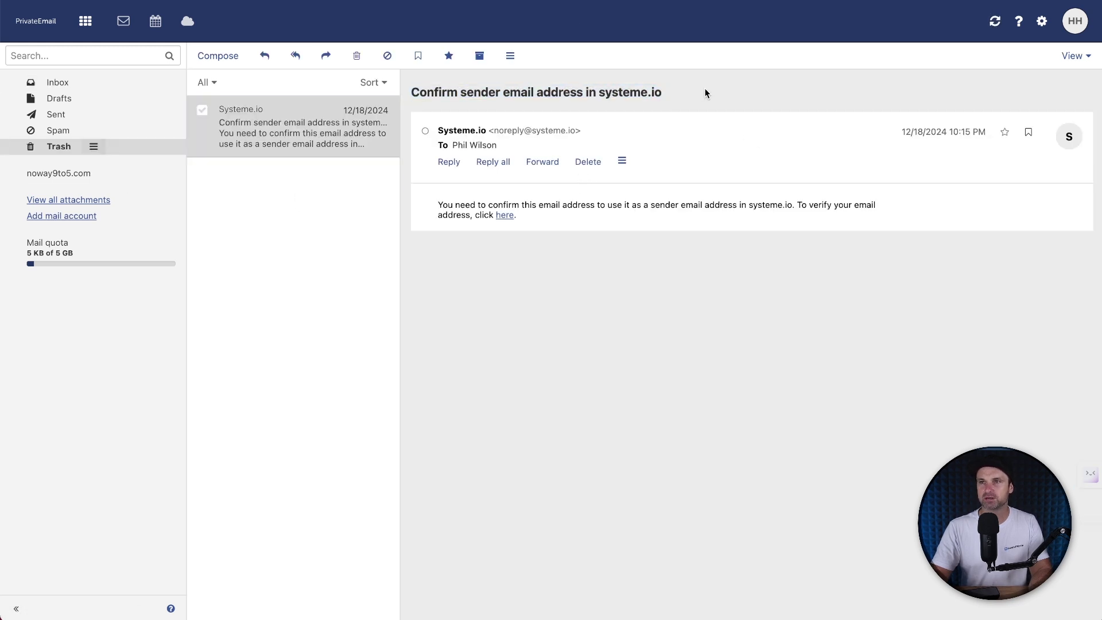
click(505, 217)
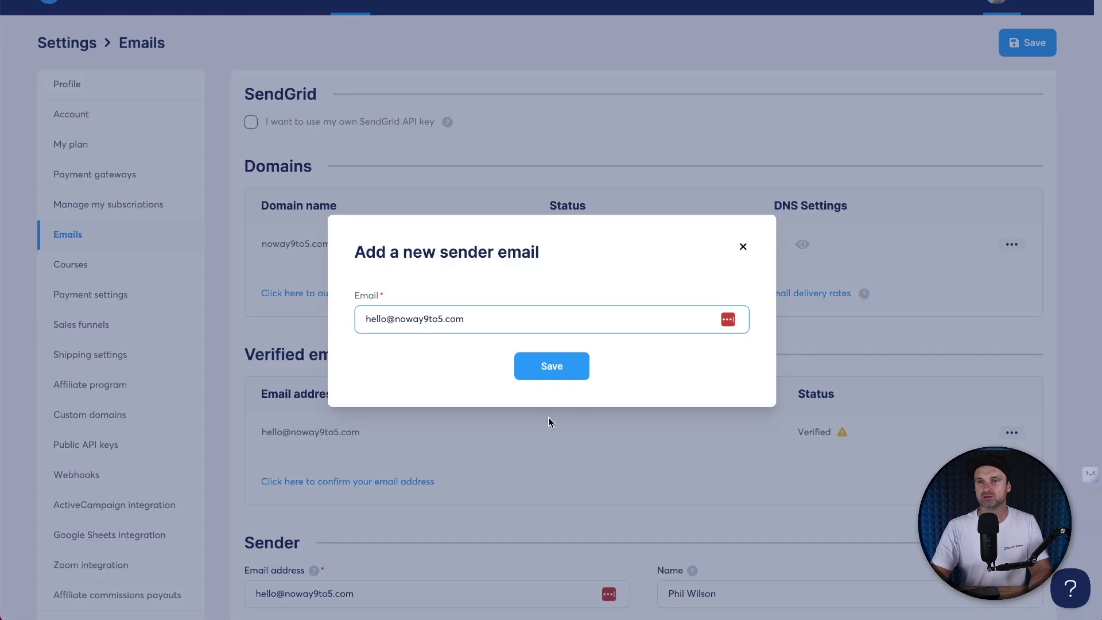
Step: Close the add-sender form and reload the Emails page to refresh the Pending domain status
click(830, 527)
drag(268, 435, 872, 425)
click(734, 388)
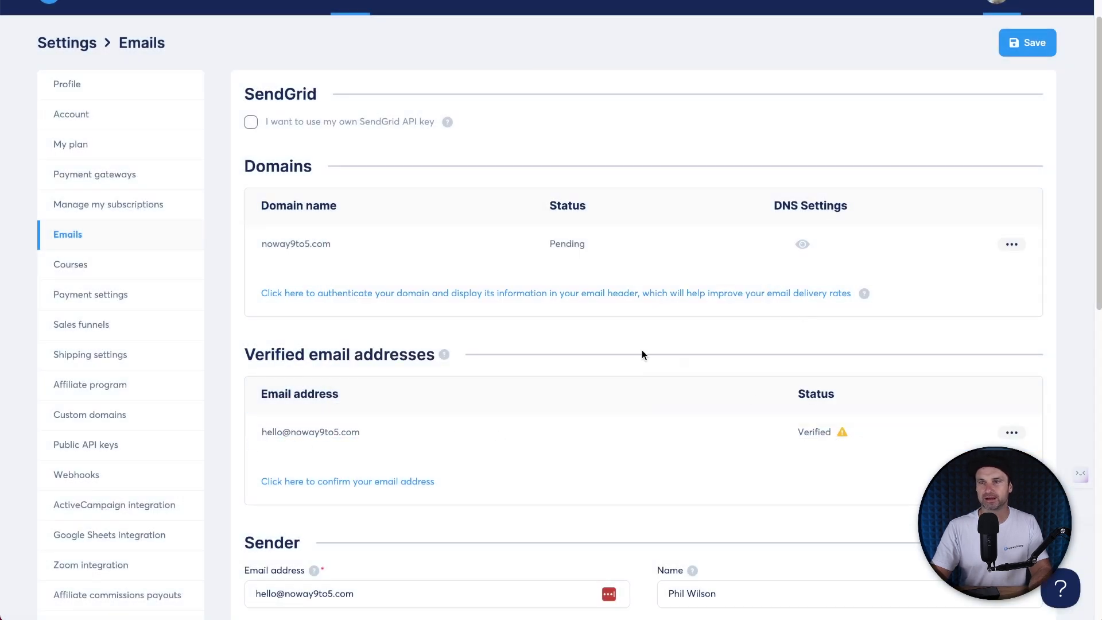
double_click(577, 243)
click(867, 415)
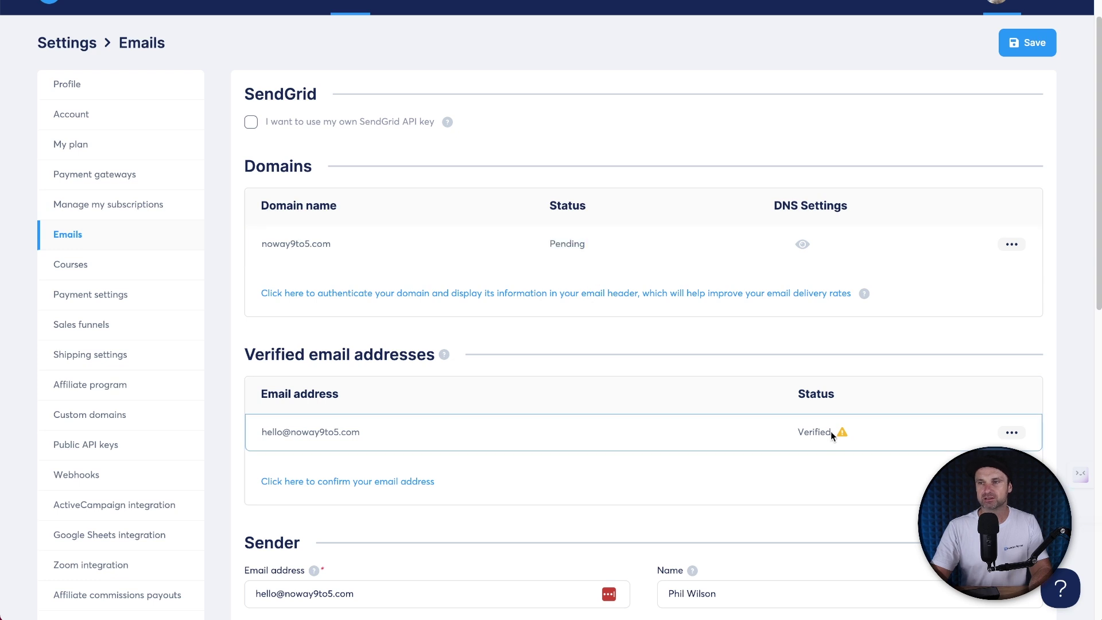
mouse_move(842, 434)
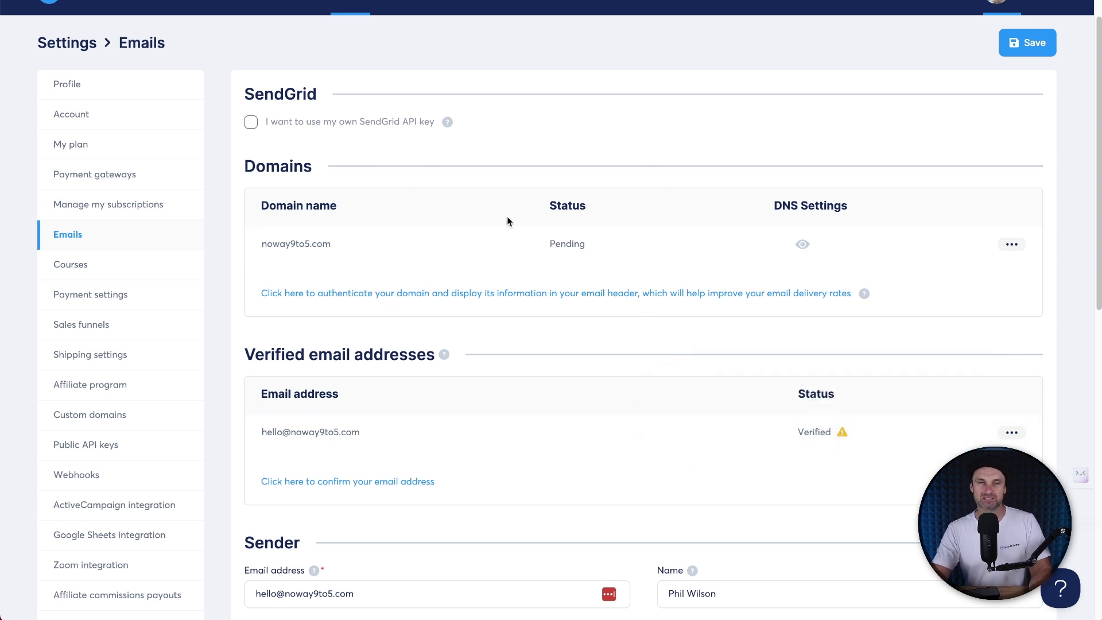
right_click(536, 165)
click(558, 201)
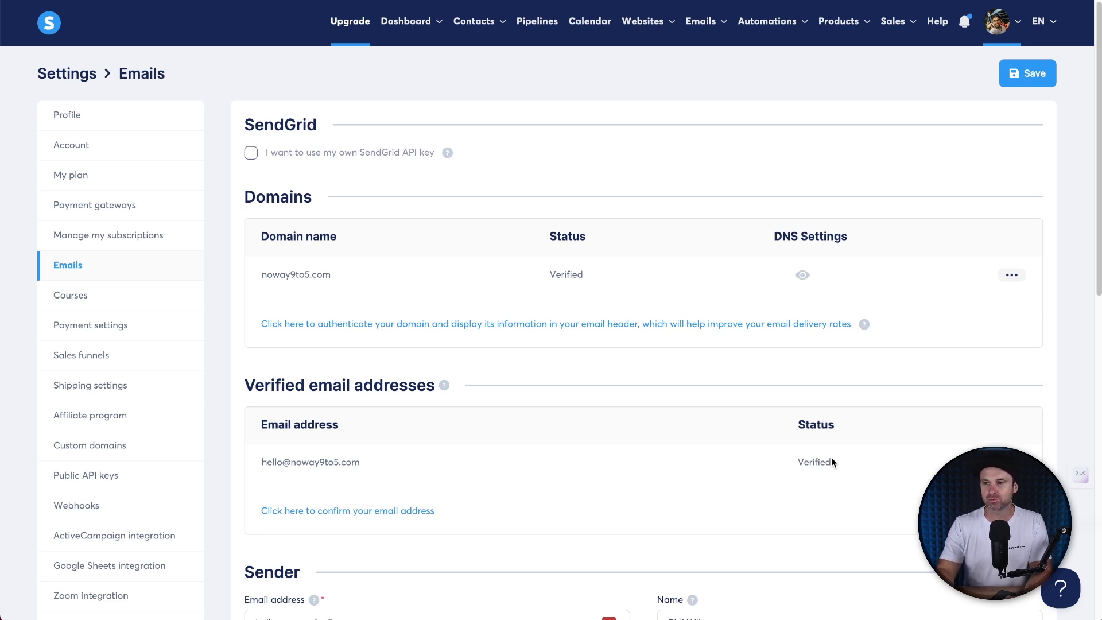
double_click(584, 273)
click(587, 267)
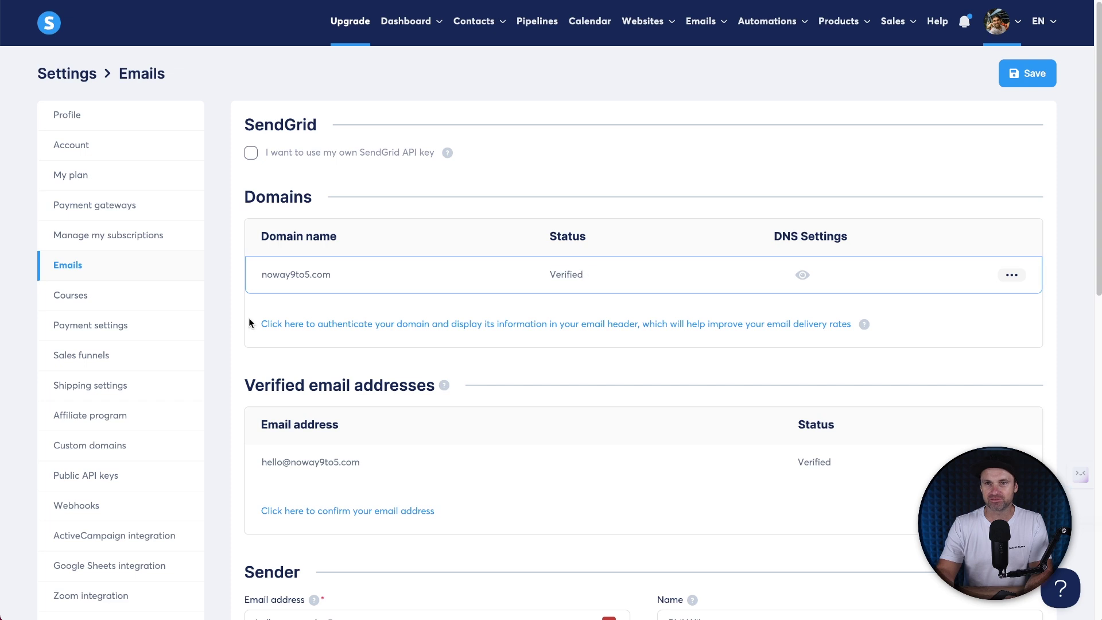
click(118, 451)
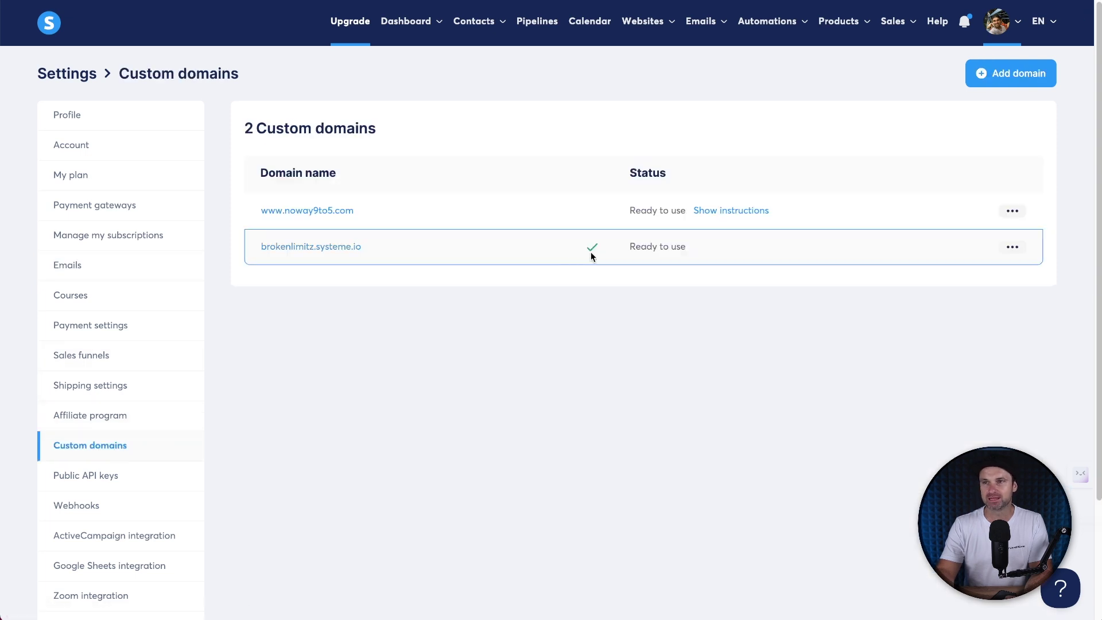
drag(630, 211, 684, 211)
click(731, 320)
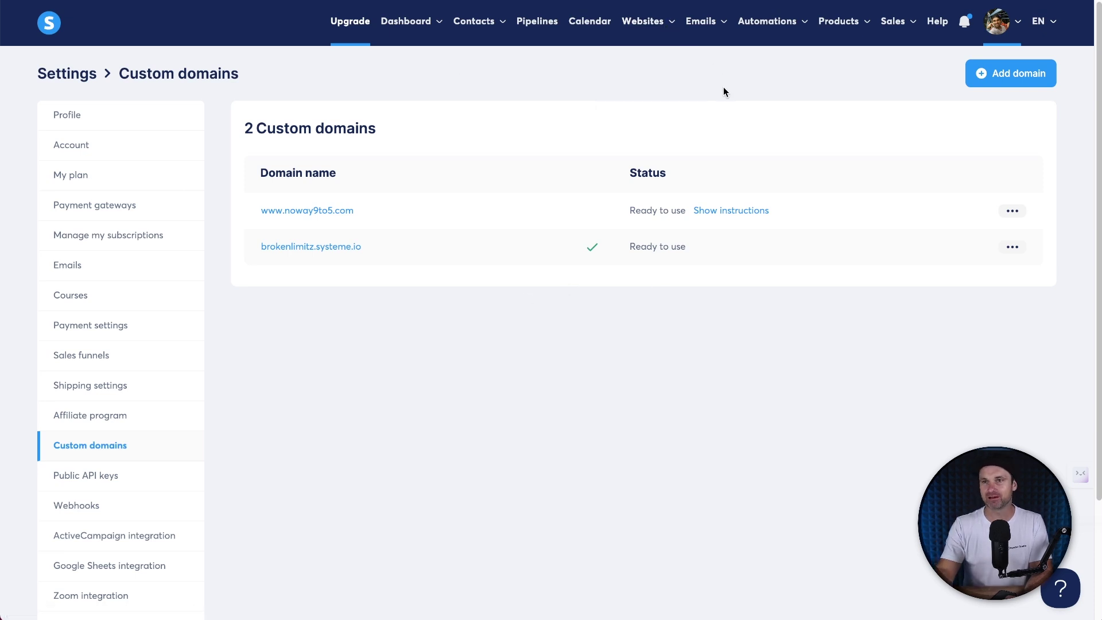
mouse_move(635, 38)
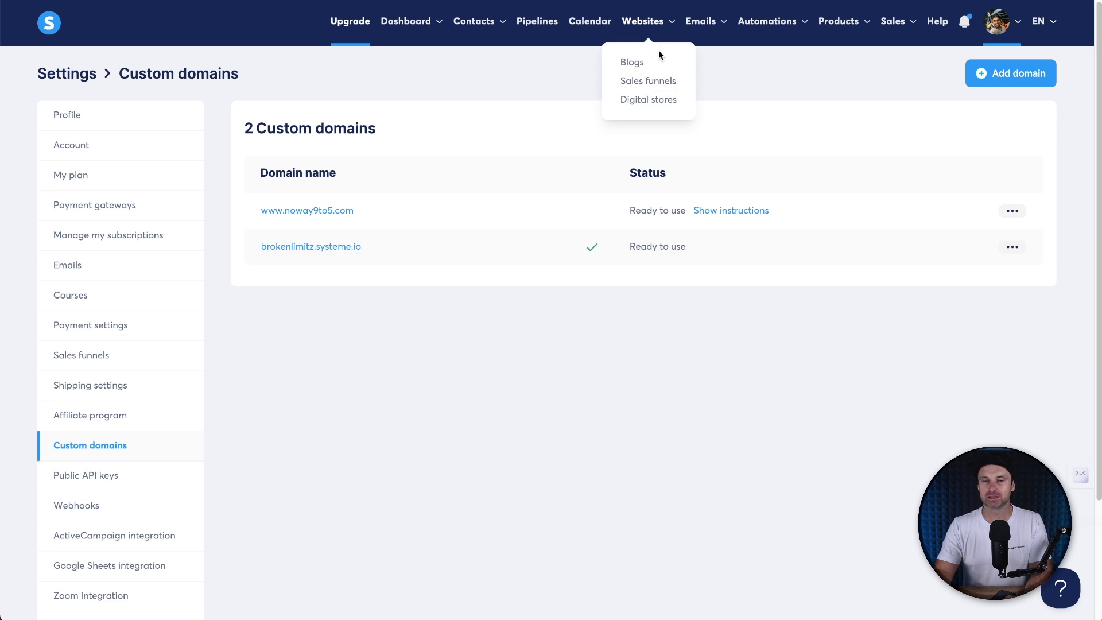
click(656, 85)
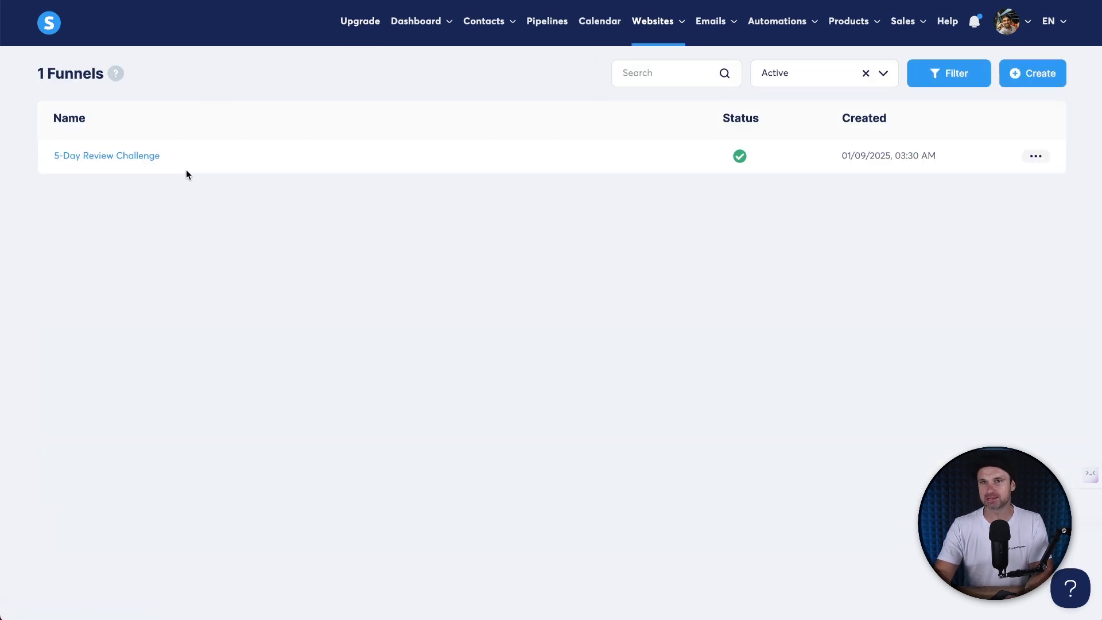
click(115, 156)
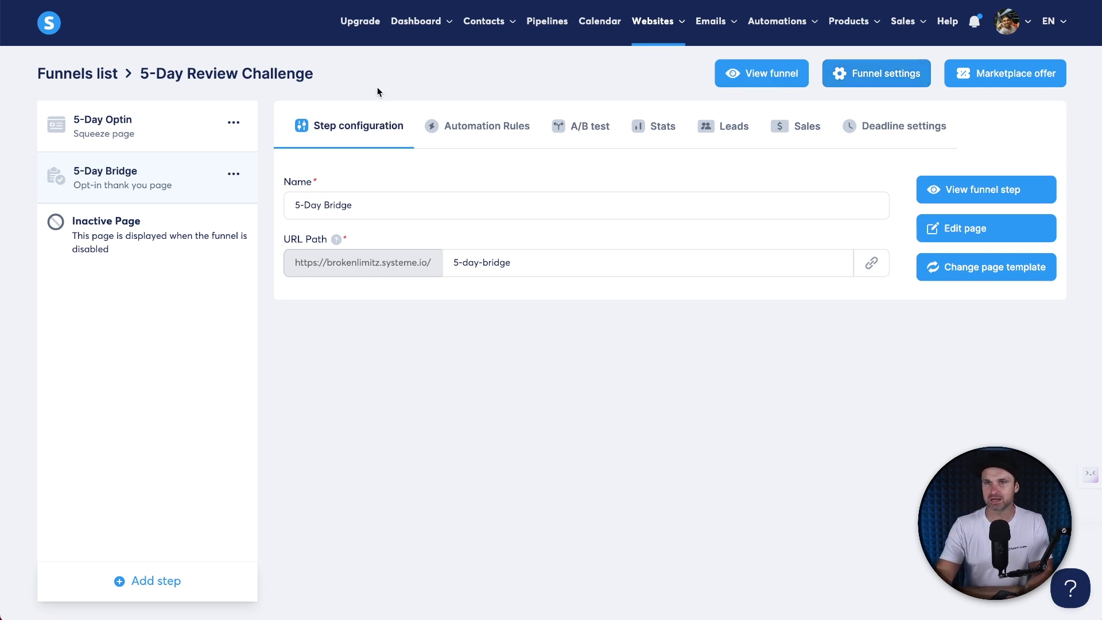
click(860, 77)
click(507, 306)
click(452, 319)
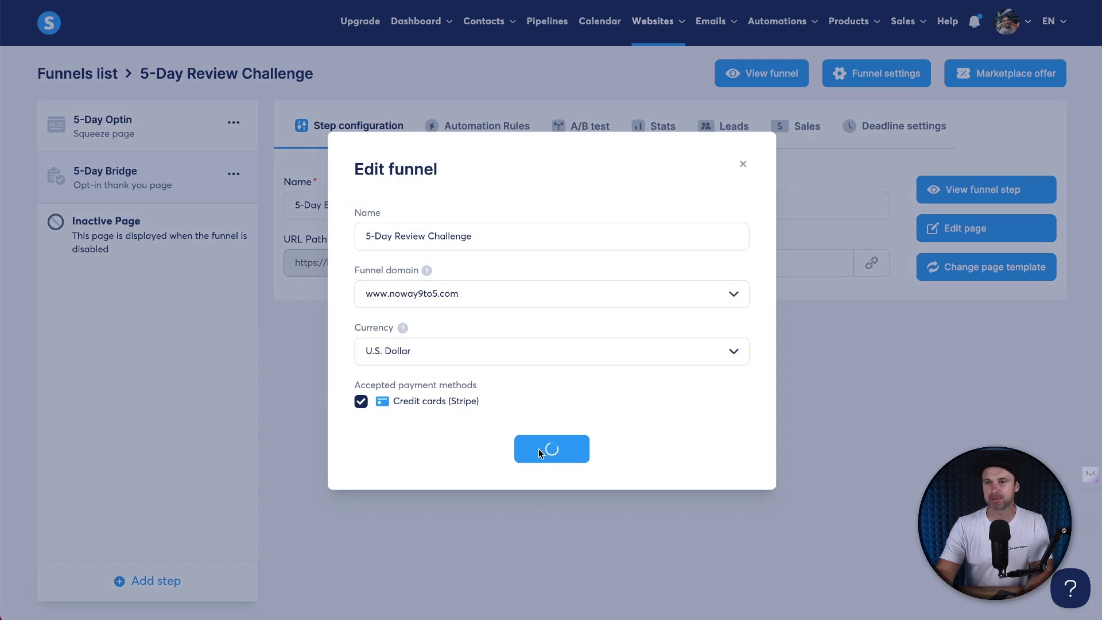